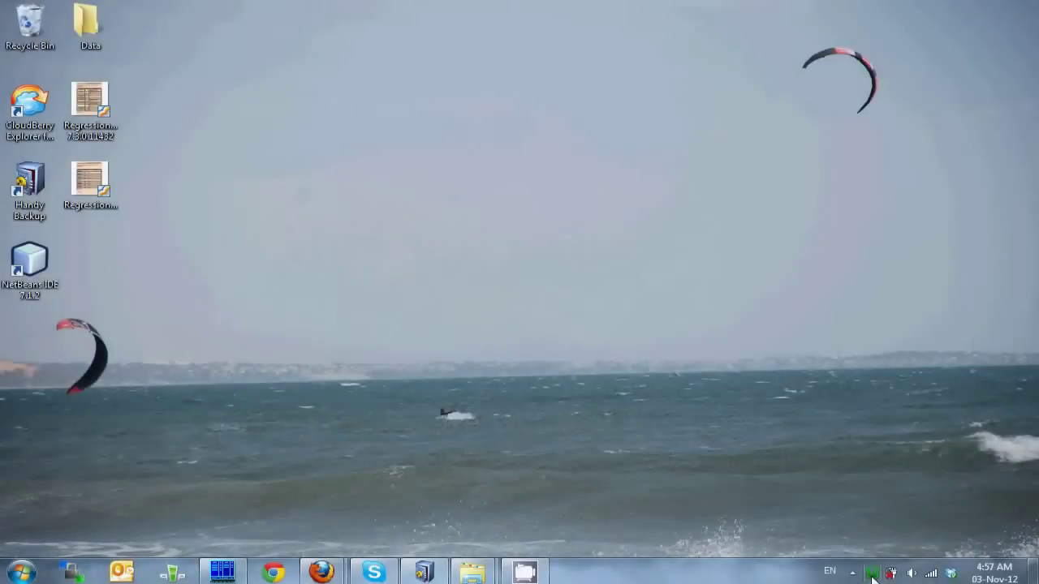
Step: Check in WampServer's MySQL > Version menu that 5.5.16 is the active MySQL version
{"action": "left_click", "coordinate": [873, 573]}
{"action": "mouse_move", "coordinate": [932, 466]}
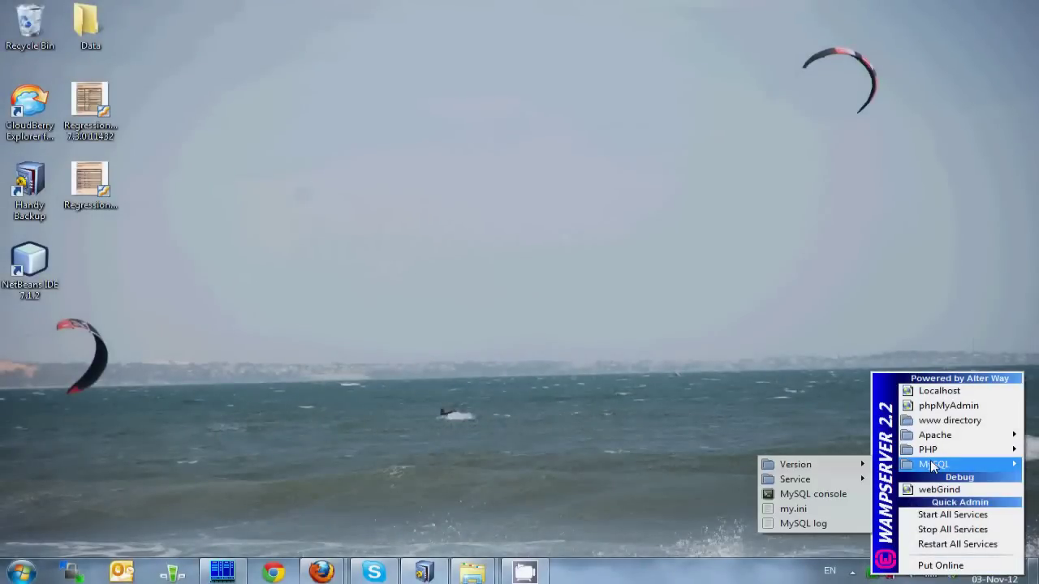
{"action": "mouse_move", "coordinate": [860, 467]}
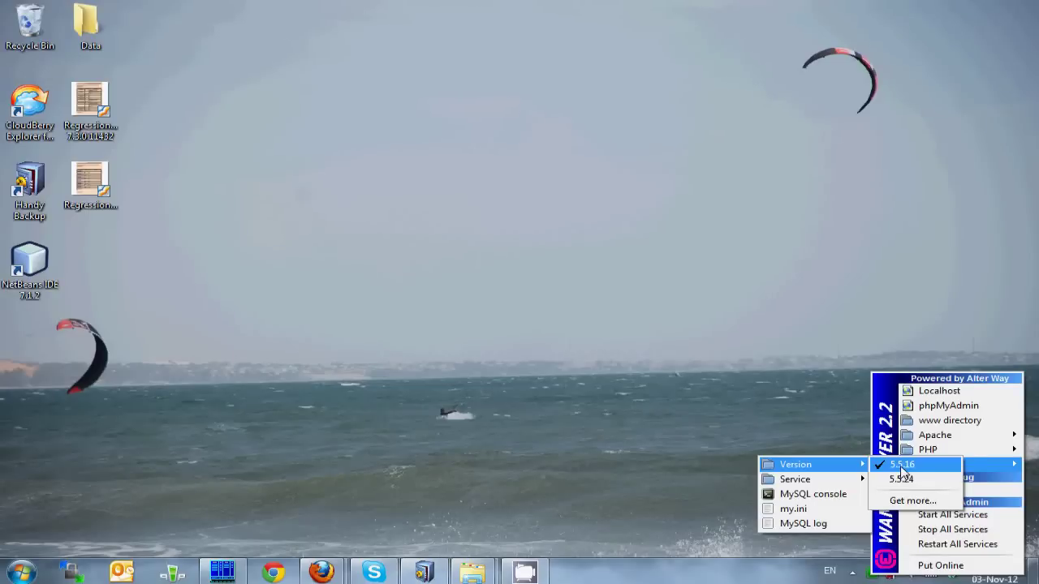
{"action": "mouse_move", "coordinate": [416, 578]}
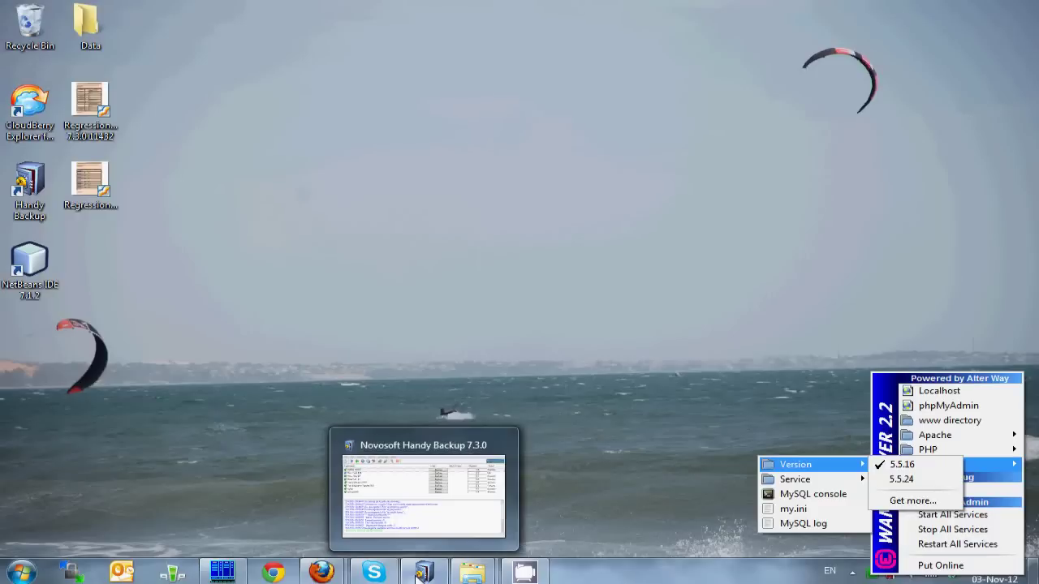
{"action": "mouse_move", "coordinate": [322, 573]}
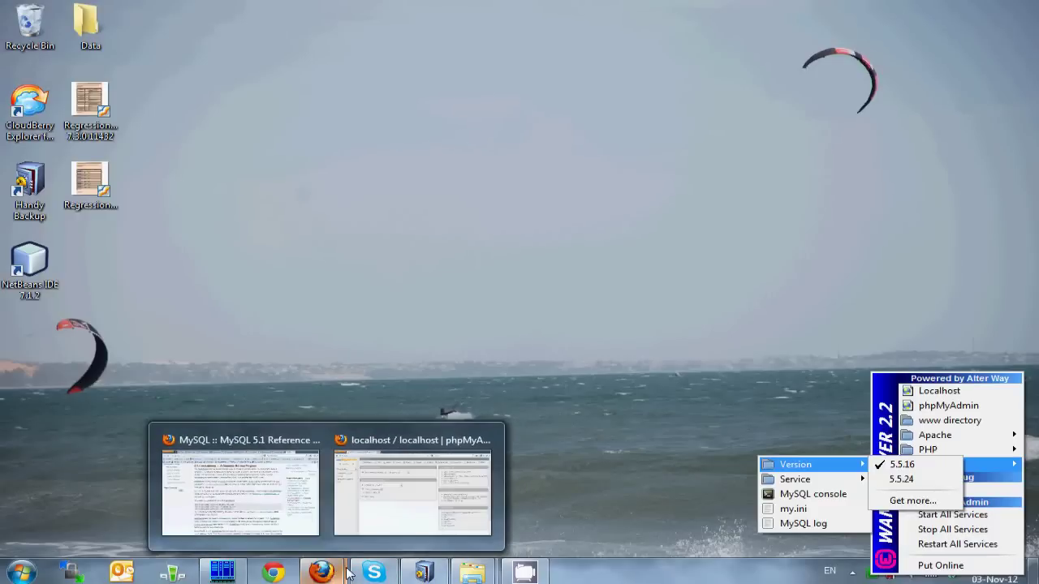
{"action": "left_click", "coordinate": [418, 487]}
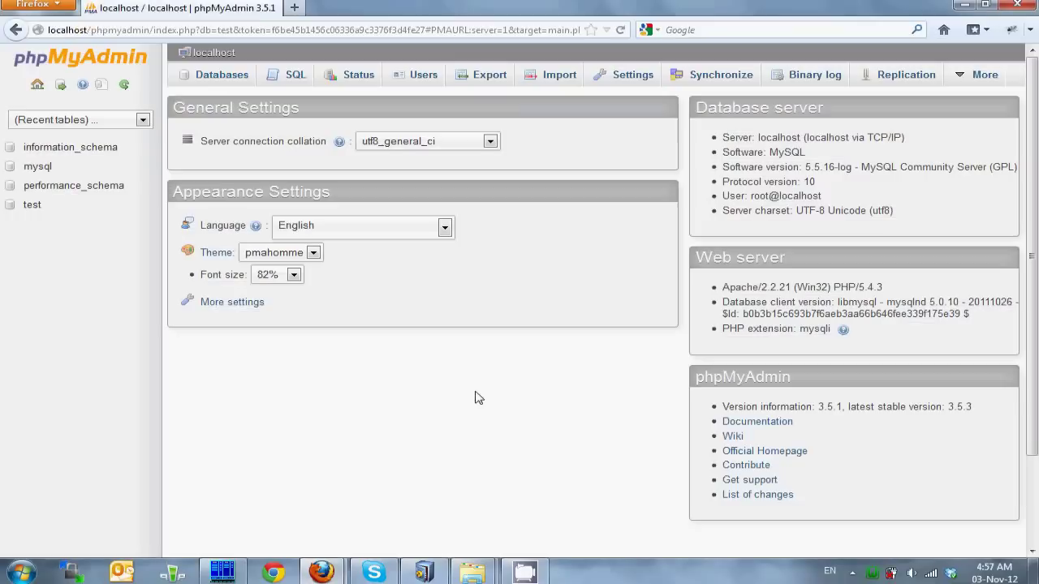
Step: Browse the three data rows of table1 in phpMyAdmin's test database
{"action": "left_click", "coordinate": [32, 207]}
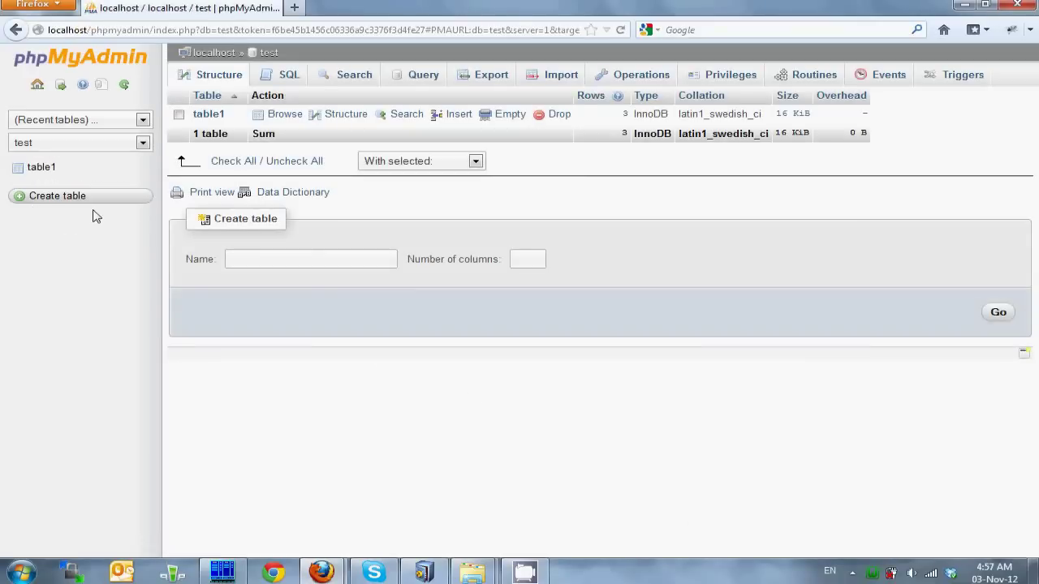
{"action": "left_click", "coordinate": [339, 119]}
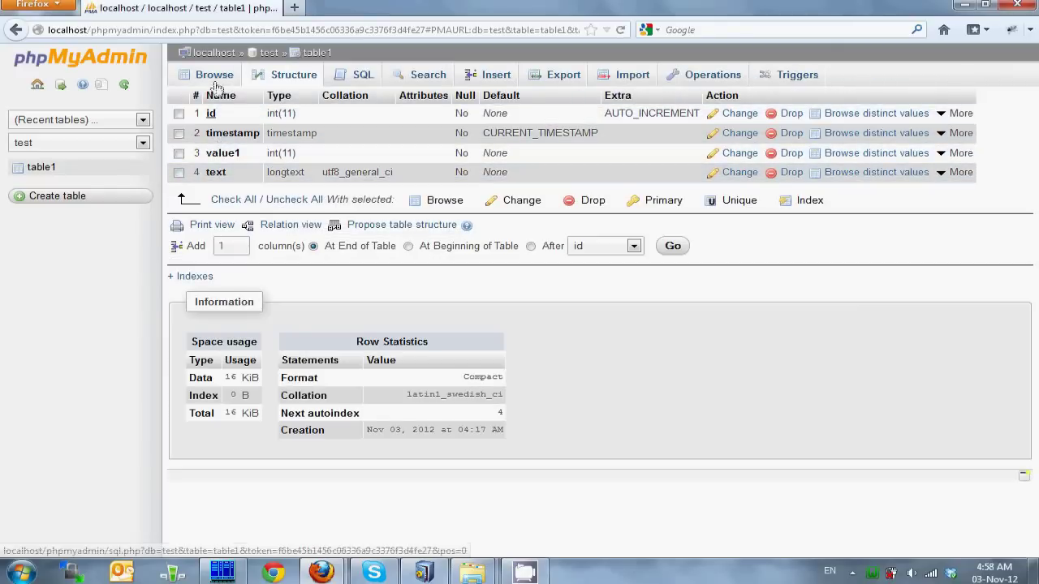
{"action": "left_click", "coordinate": [215, 78]}
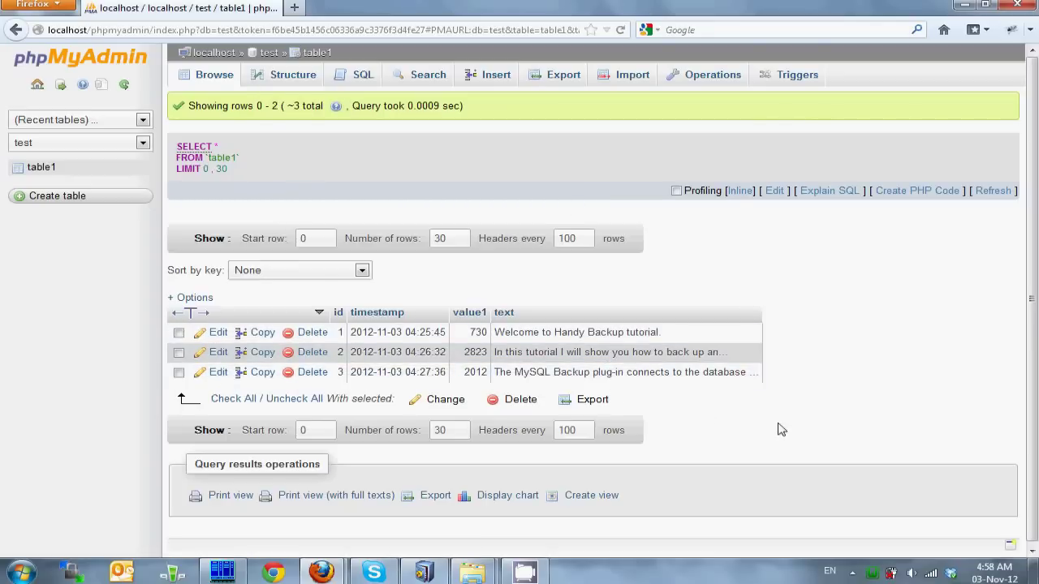
{"action": "key", "text": "alt+Tab"}
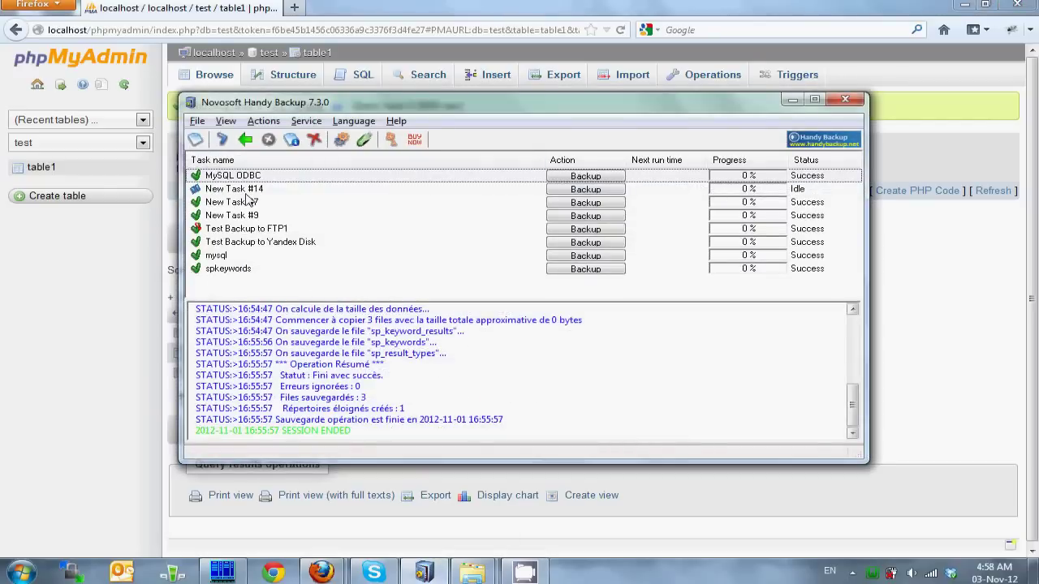
Step: Start a new backup task with MySQL as the data source and create a new connection configuration
{"action": "left_click", "coordinate": [198, 141]}
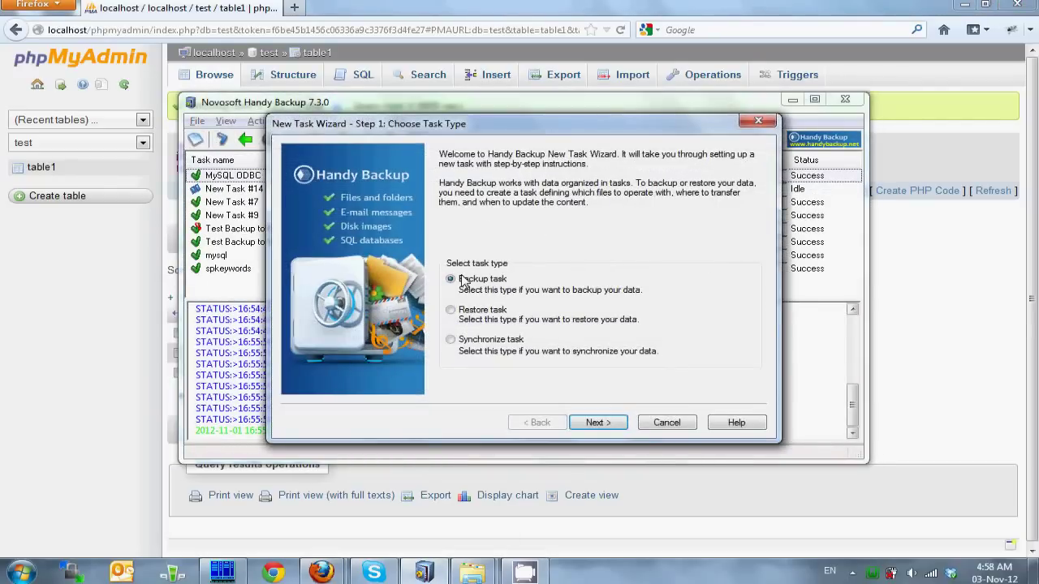
{"action": "left_click", "coordinate": [597, 422]}
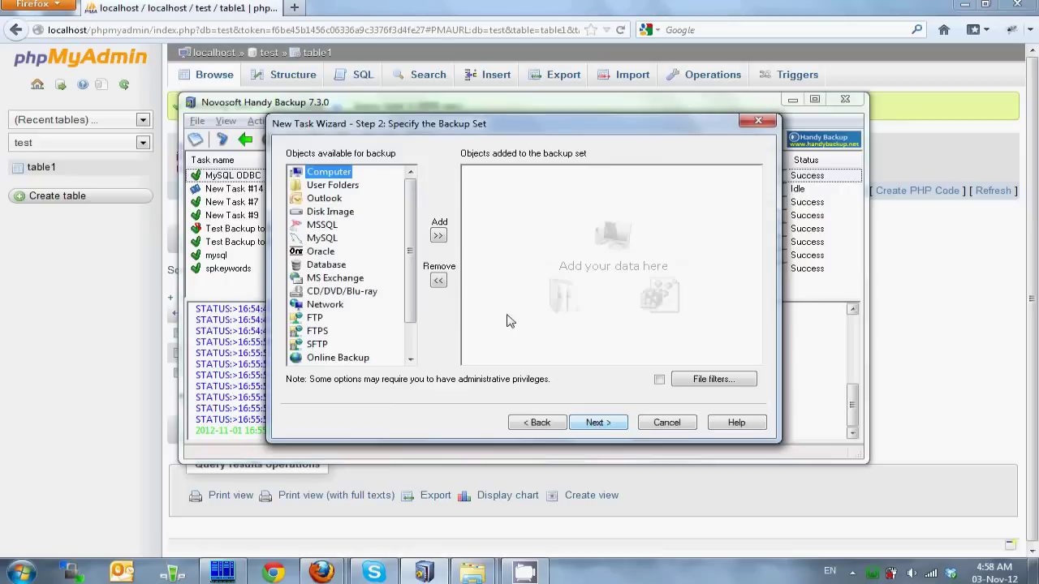
{"action": "left_click", "coordinate": [317, 238]}
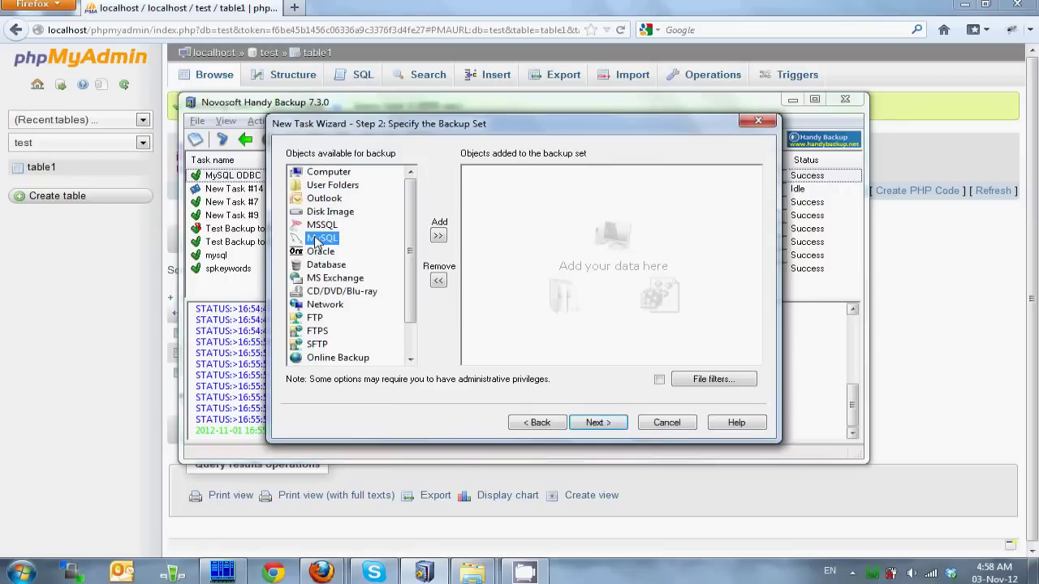
{"action": "left_click", "coordinate": [439, 236]}
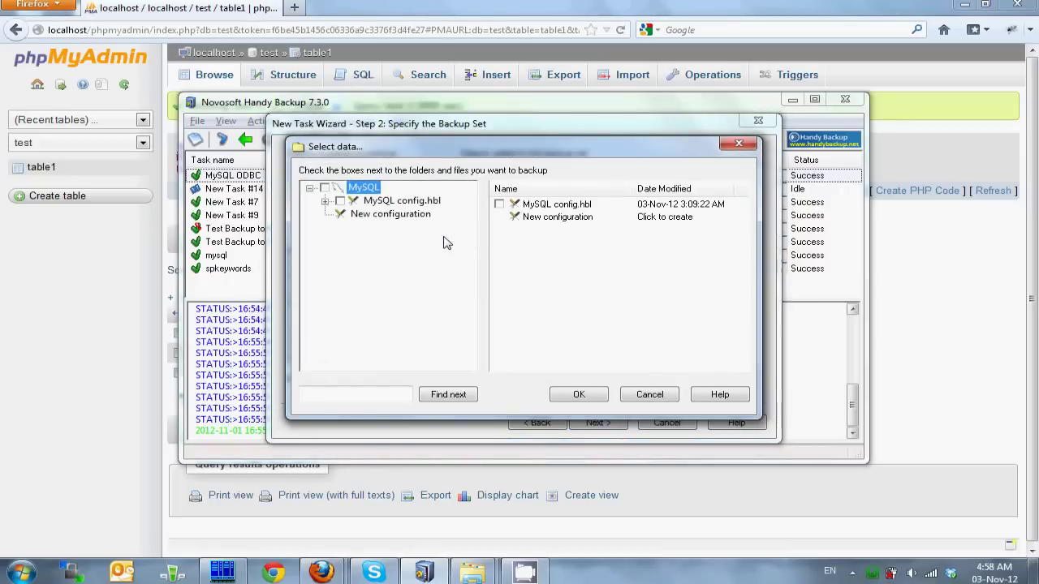
{"action": "double_click", "coordinate": [385, 216]}
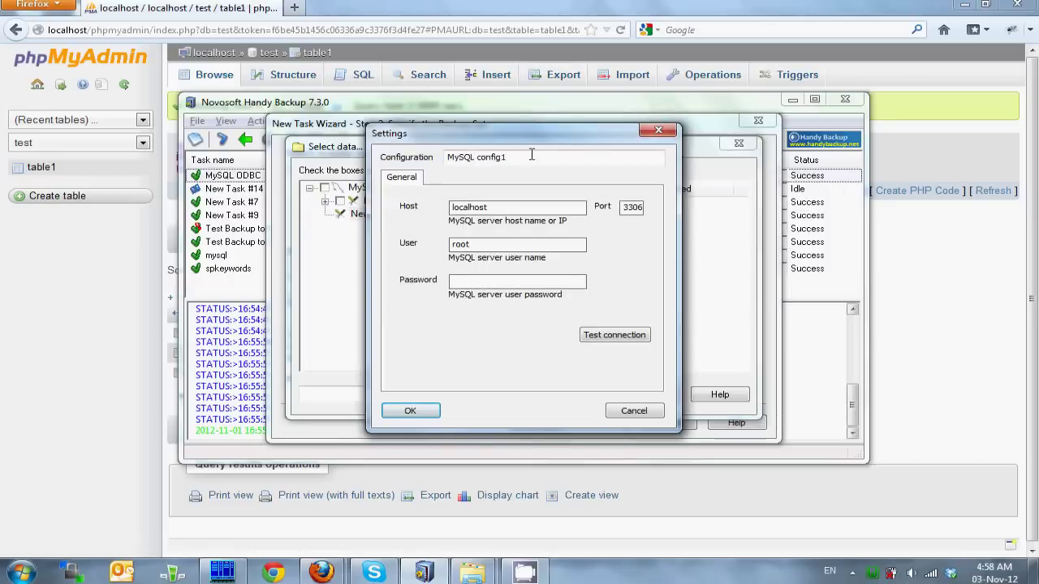
Step: Name the connection WAMP MySQL Server, enter the database user name and password, and verify it connects
{"action": "triple_click", "coordinate": [532, 157]}
{"action": "type", "text": "WAMP MySQL Server"}
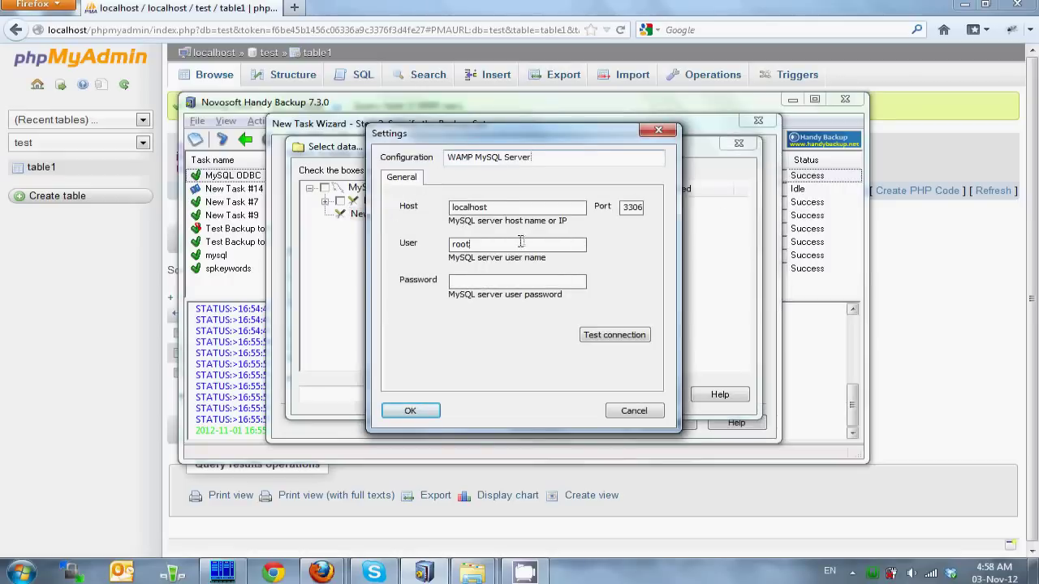
{"action": "double_click", "coordinate": [520, 243]}
{"action": "type", "text": "test"}
{"action": "left_click", "coordinate": [479, 280]}
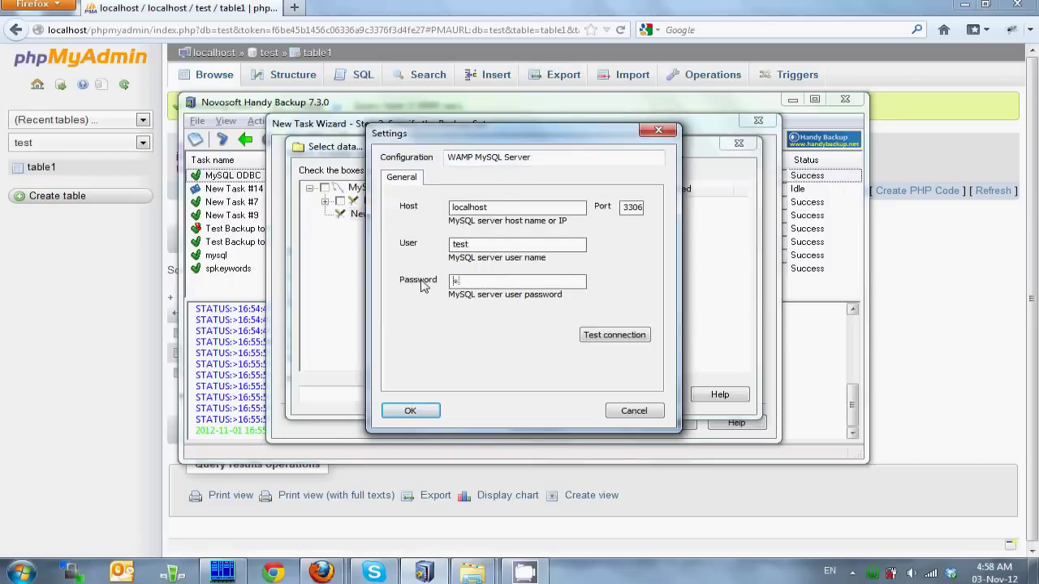
{"action": "type", "text": "test"}
{"action": "left_click", "coordinate": [615, 334]}
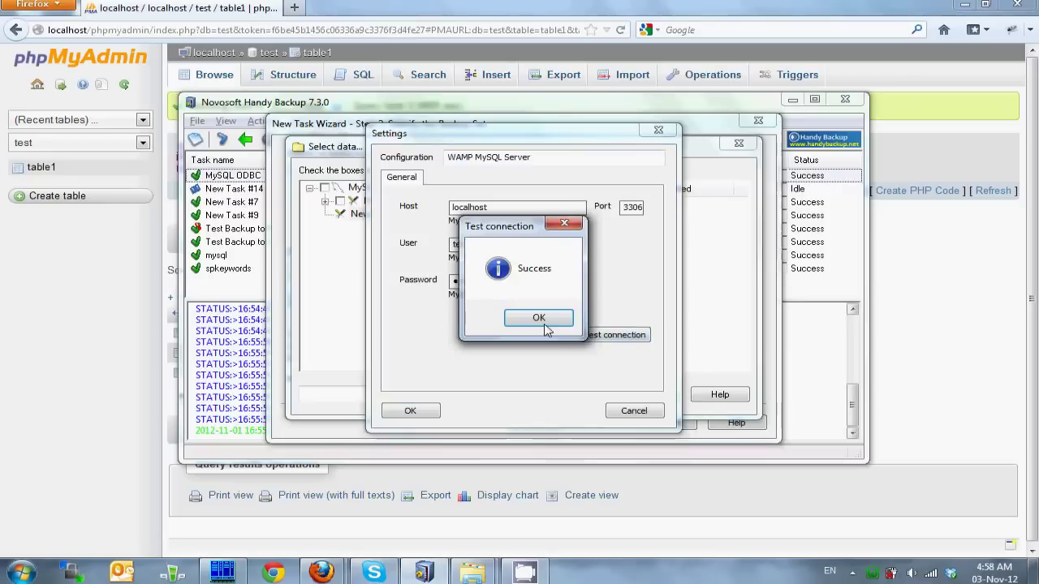
{"action": "left_click", "coordinate": [541, 319]}
{"action": "left_click", "coordinate": [410, 411]}
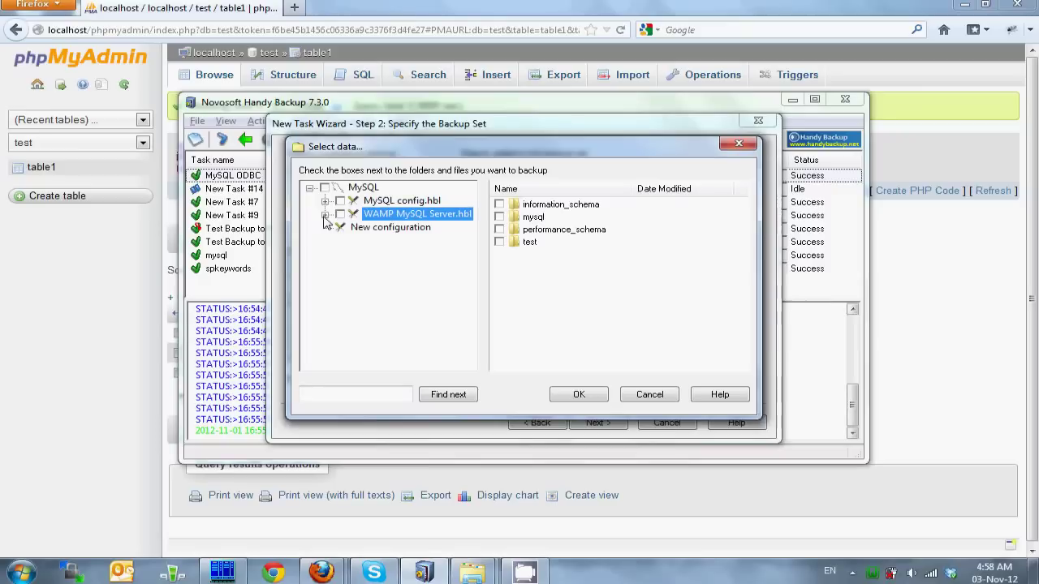
{"action": "left_click", "coordinate": [325, 215]}
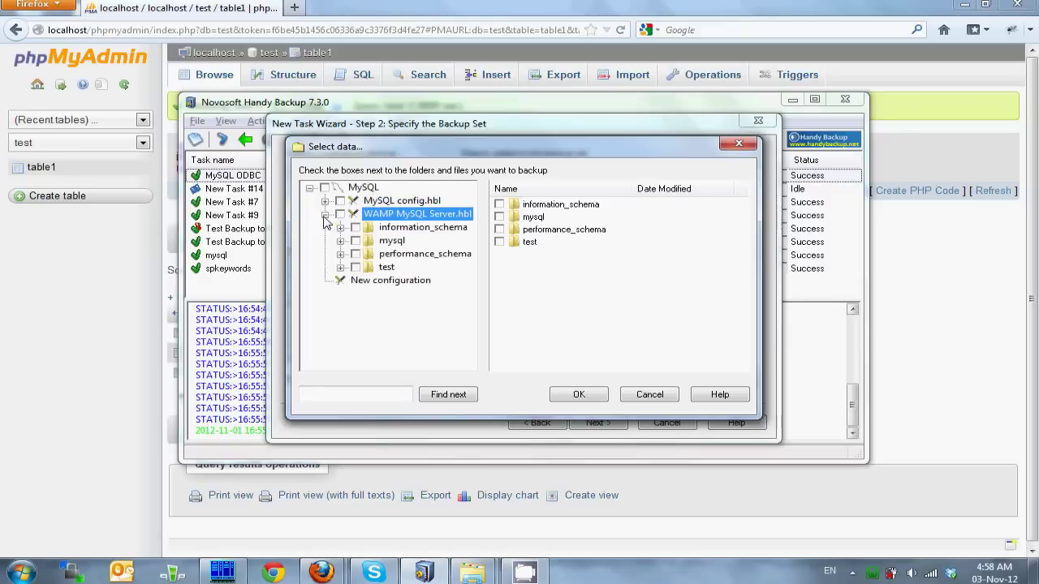
Step: Select table1 from the test database under WAMP MySQL Server.hbl for backup
{"action": "left_click", "coordinate": [381, 271]}
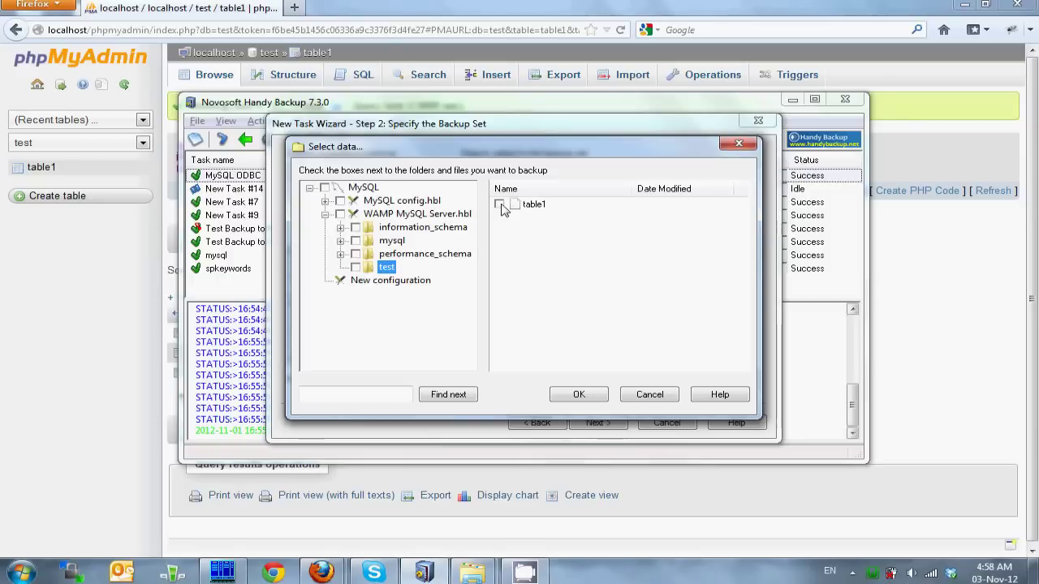
{"action": "left_click", "coordinate": [500, 205]}
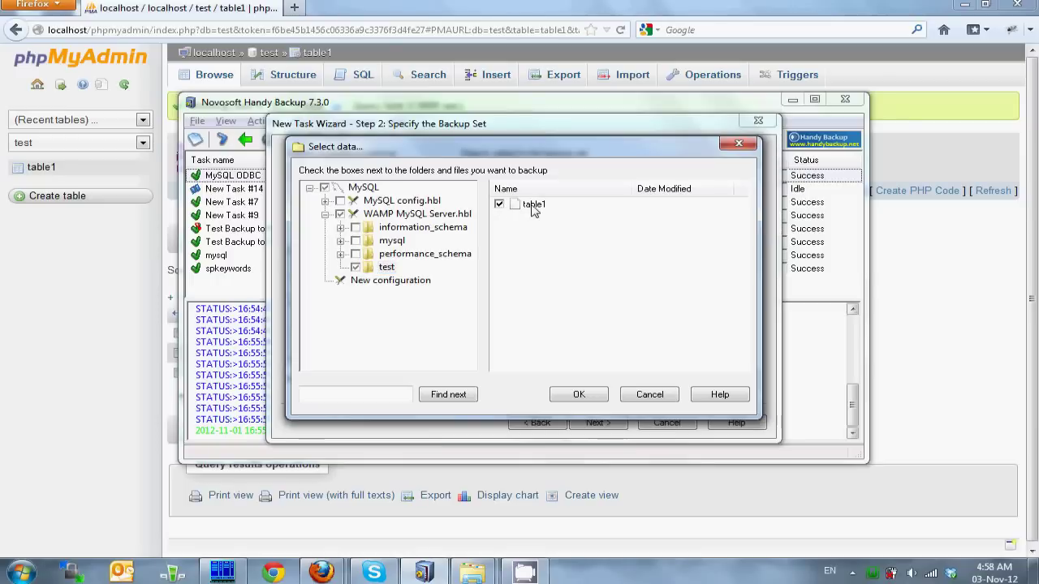
{"action": "left_click", "coordinate": [574, 392]}
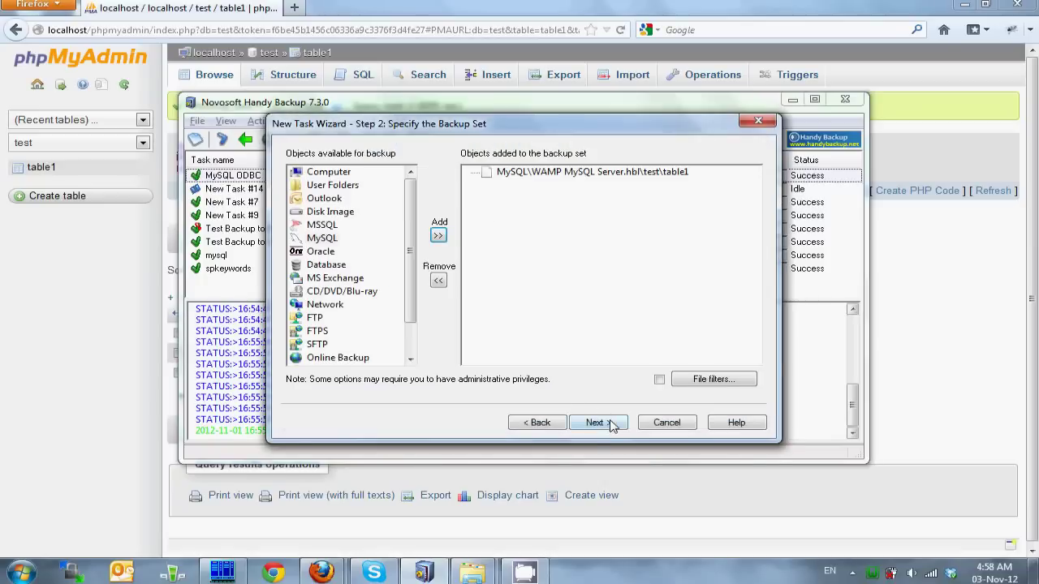
{"action": "left_click", "coordinate": [596, 422]}
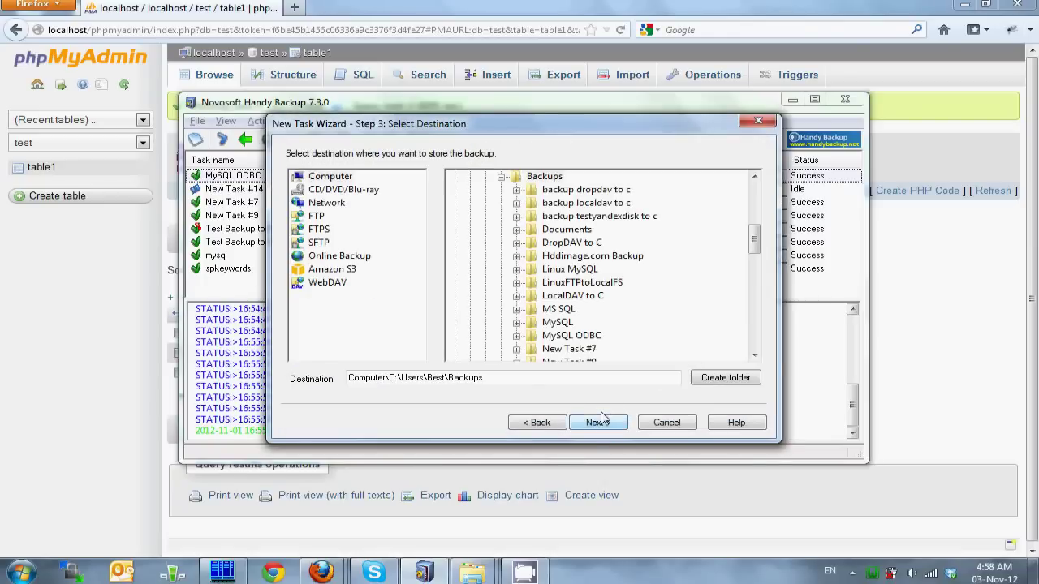
Step: Keep the default destination path and make the backup differential
{"action": "left_click", "coordinate": [398, 378]}
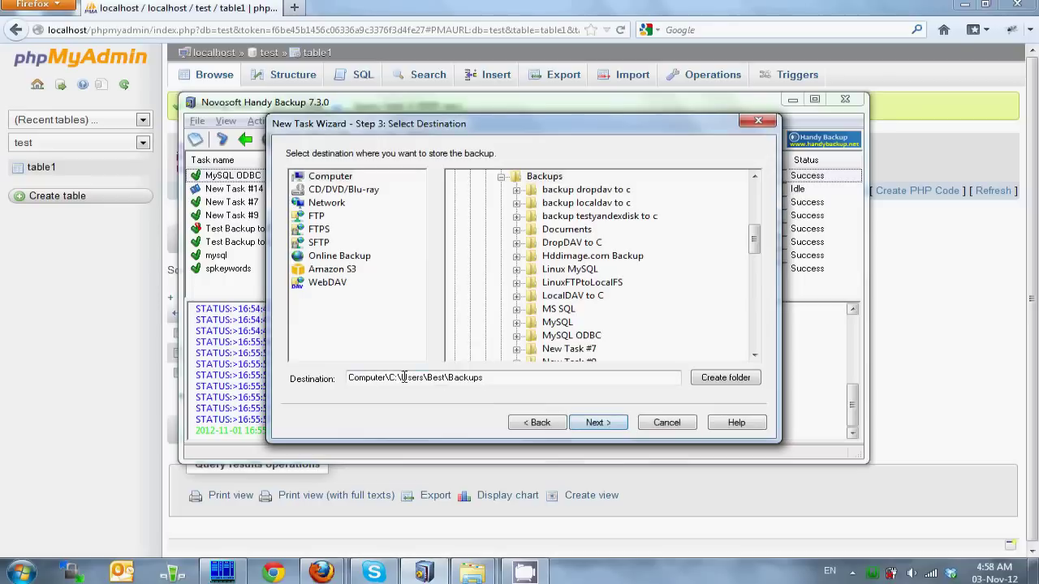
{"action": "left_click_drag", "start_coordinate": [389, 379], "coordinate": [513, 383]}
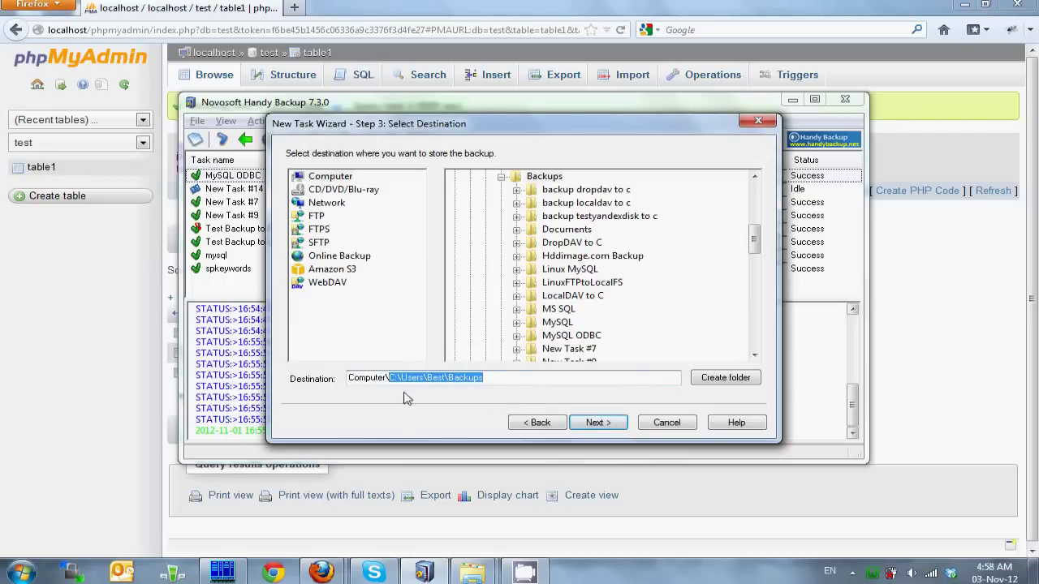
{"action": "left_click", "coordinate": [524, 379]}
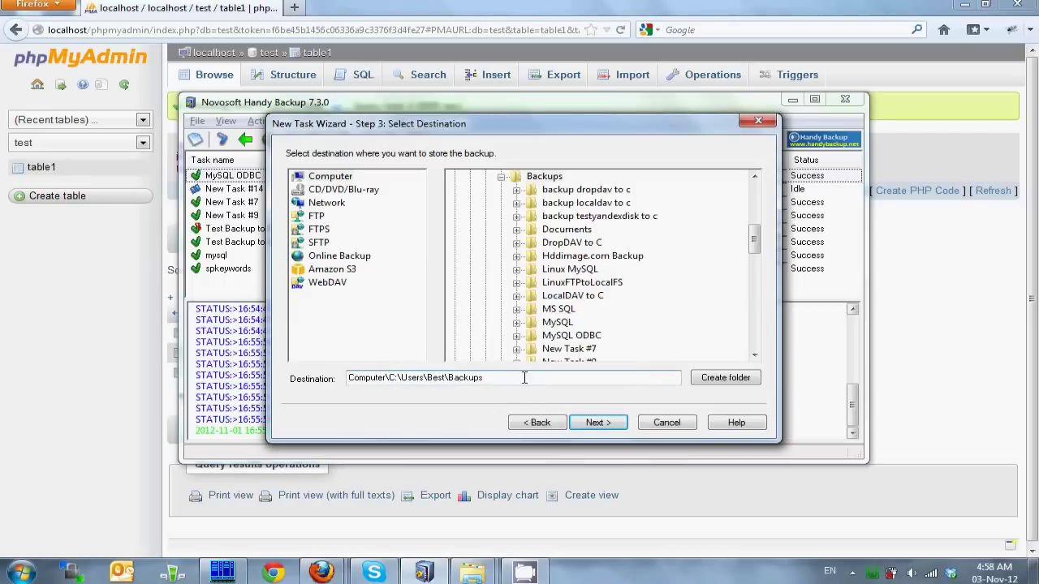
{"action": "left_click", "coordinate": [590, 424]}
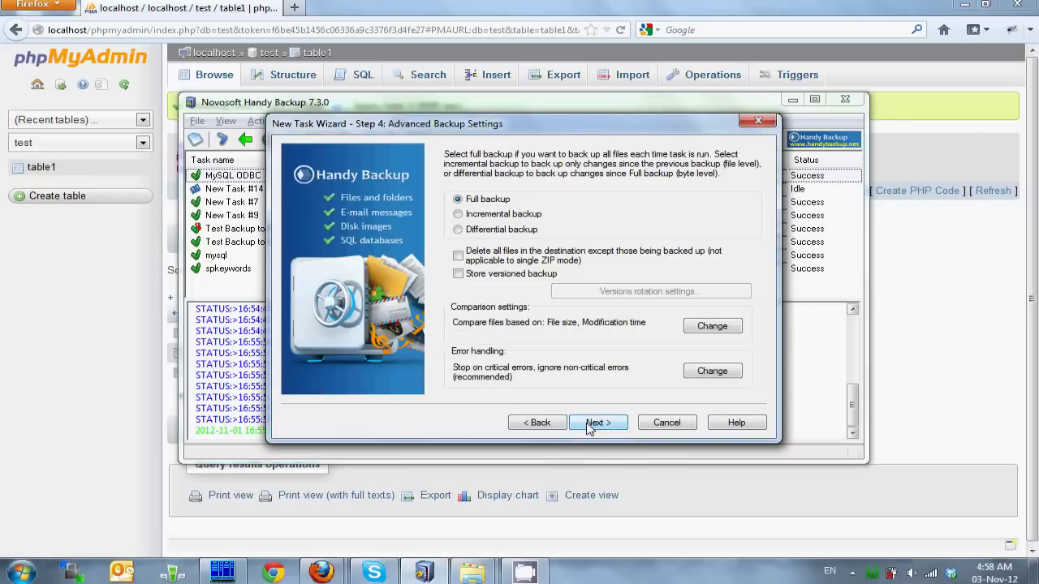
{"action": "left_click", "coordinate": [499, 231]}
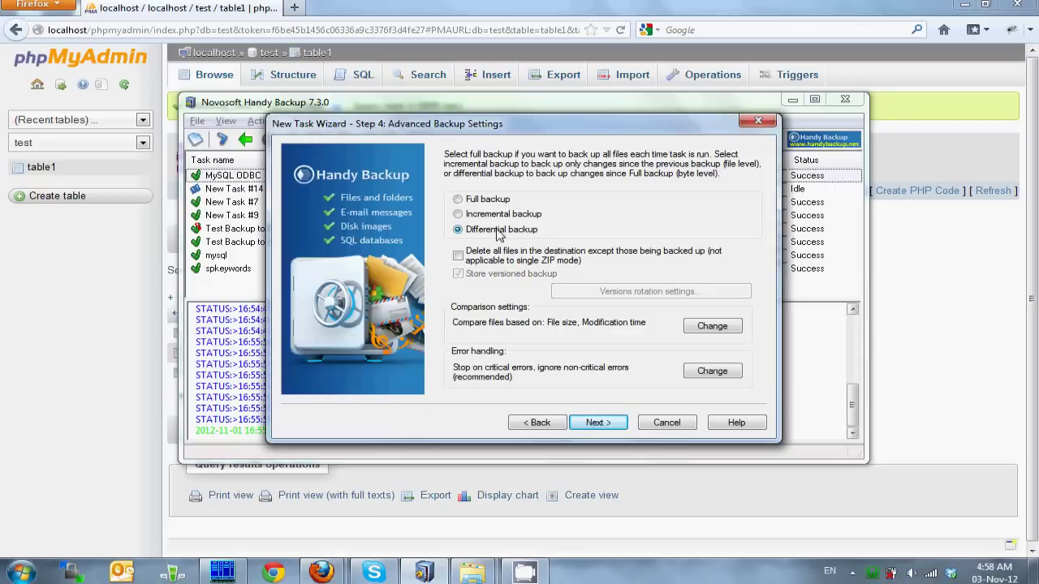
Step: Accept the remaining defaults, name the task Backup WAMP MySQL Server, and run it immediately
{"action": "left_click", "coordinate": [611, 431]}
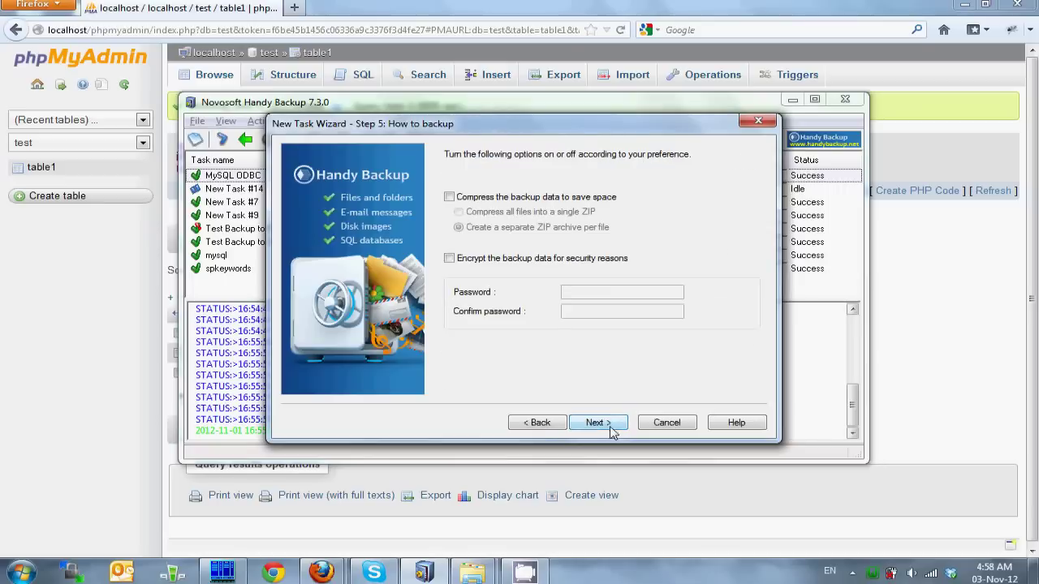
{"action": "left_click", "coordinate": [611, 430]}
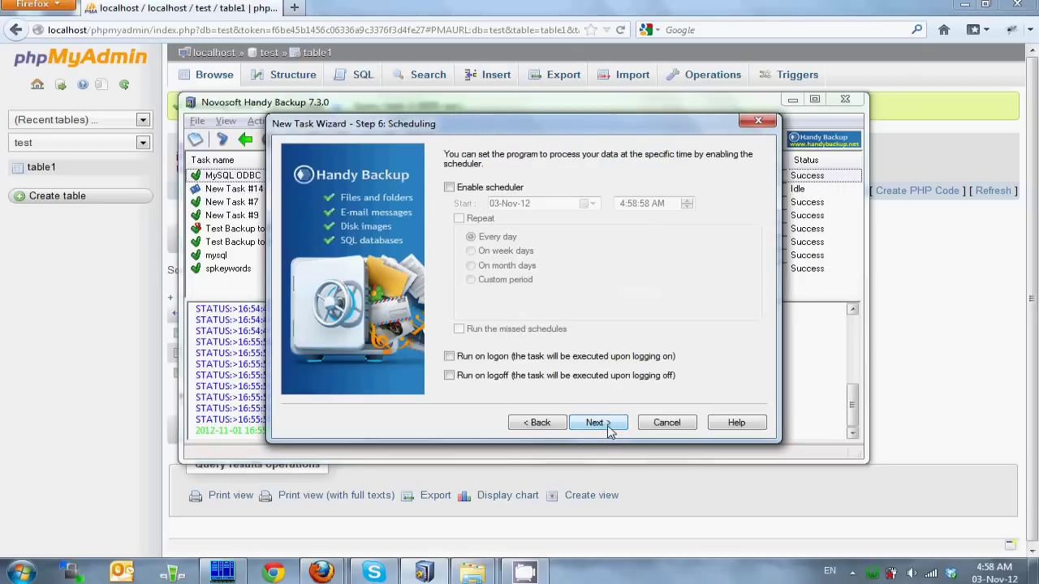
{"action": "left_click", "coordinate": [609, 430]}
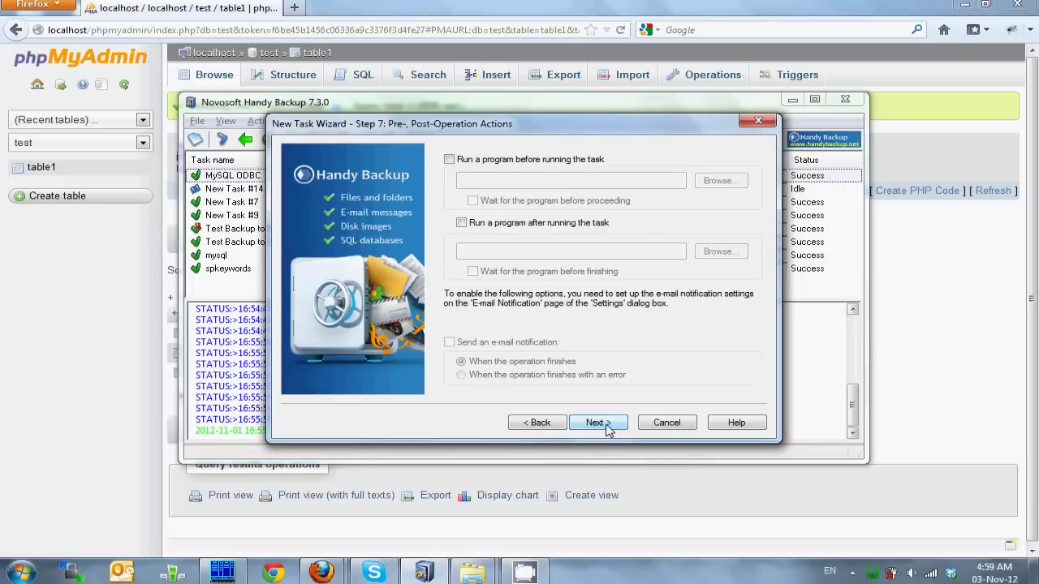
{"action": "left_click", "coordinate": [609, 431]}
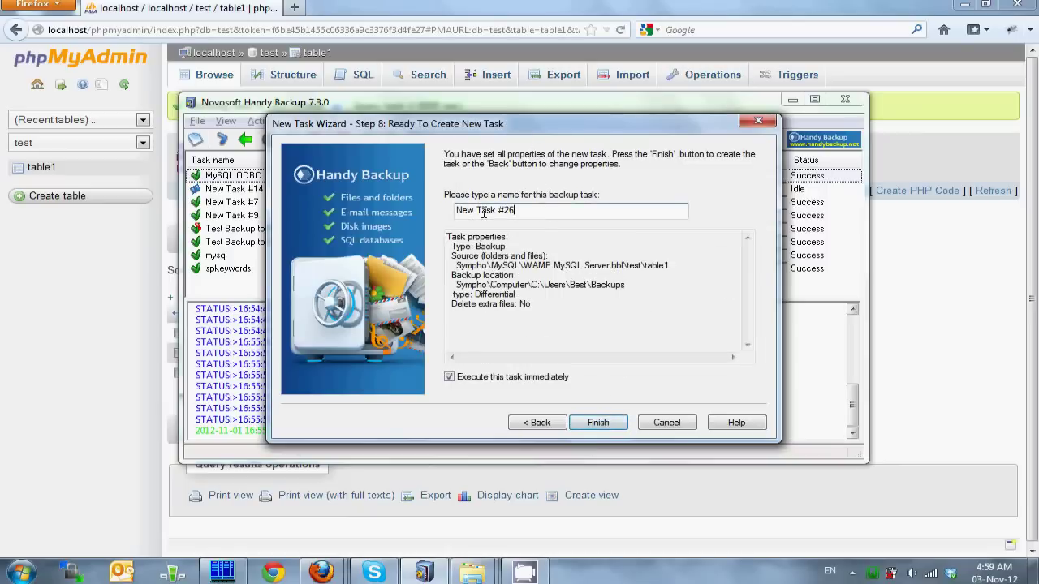
{"action": "key", "text": "ctrl+a"}
{"action": "type", "text": "Backup WAMP MySQL Server"}
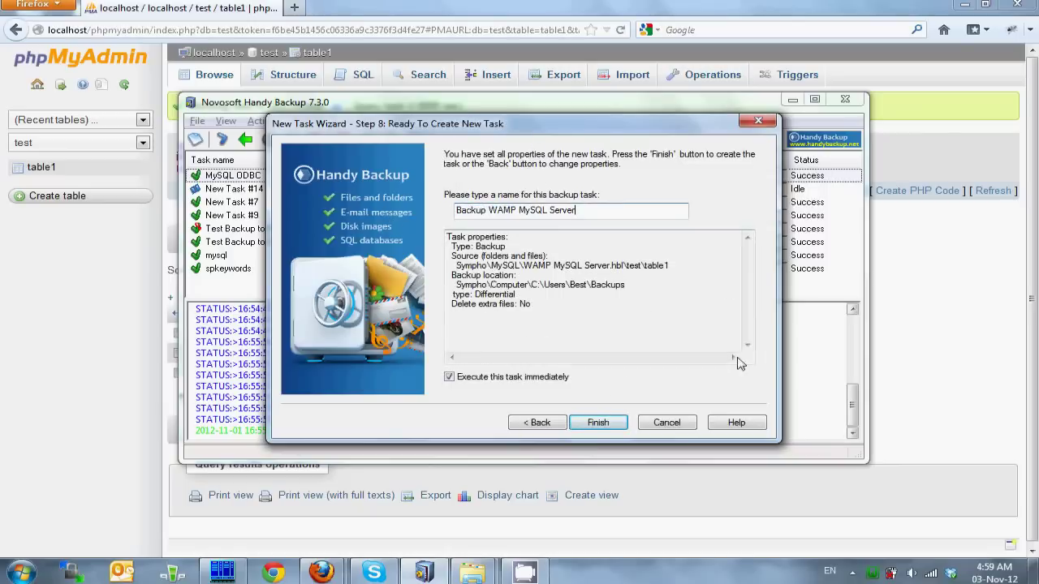
{"action": "left_click", "coordinate": [605, 424]}
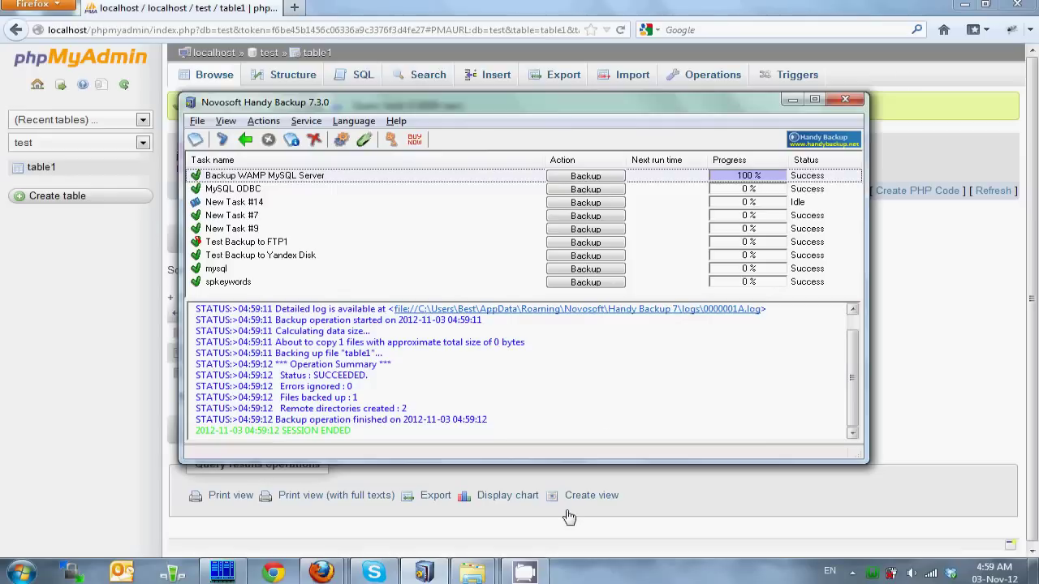
Step: Bring up the Backups folder showing the new Backup WAMP MySQL Server folder
{"action": "mouse_move", "coordinate": [472, 573]}
{"action": "left_click", "coordinate": [536, 520]}
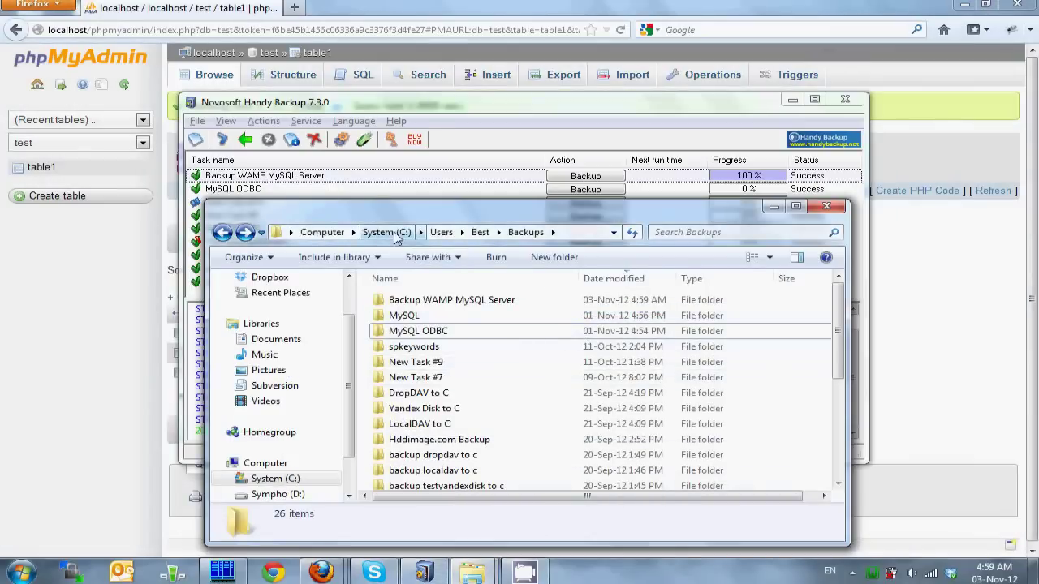
Step: Open the table1 dump from Backup WAMP MySQL Server\0 in Notepad++
{"action": "left_click", "coordinate": [471, 301]}
{"action": "double_click", "coordinate": [471, 301]}
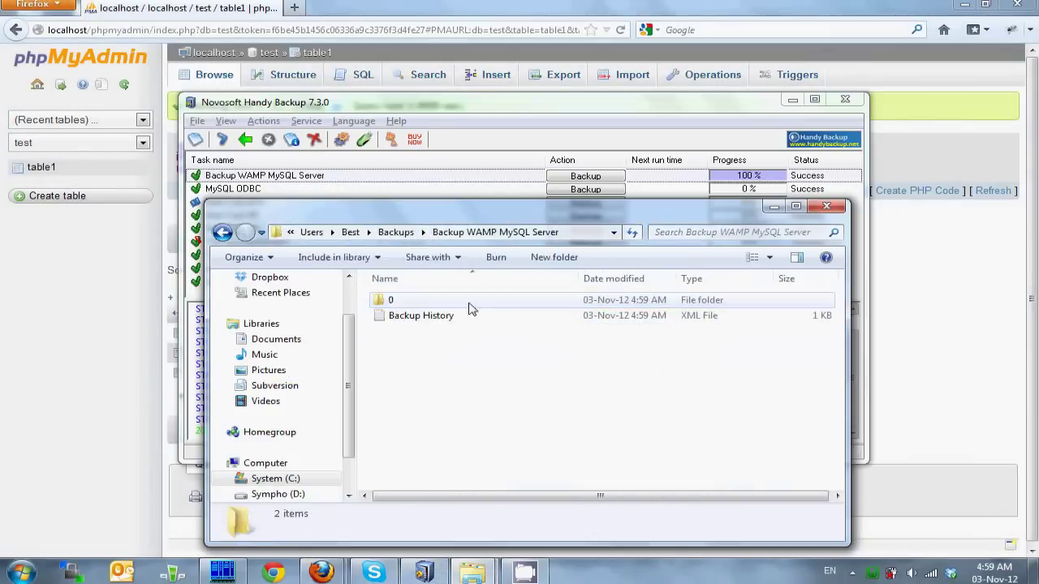
{"action": "double_click", "coordinate": [389, 301]}
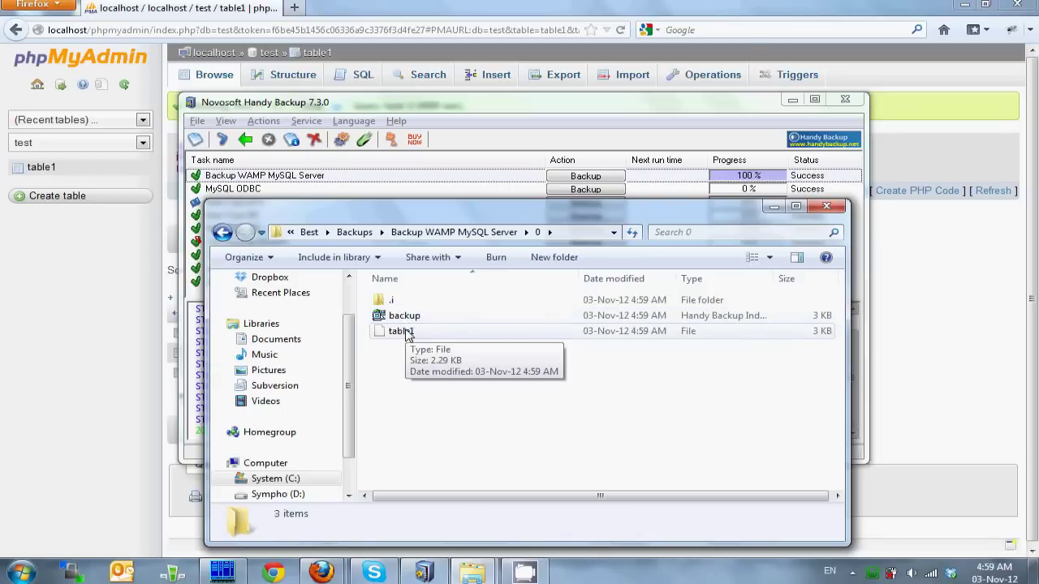
{"action": "left_click", "coordinate": [407, 336]}
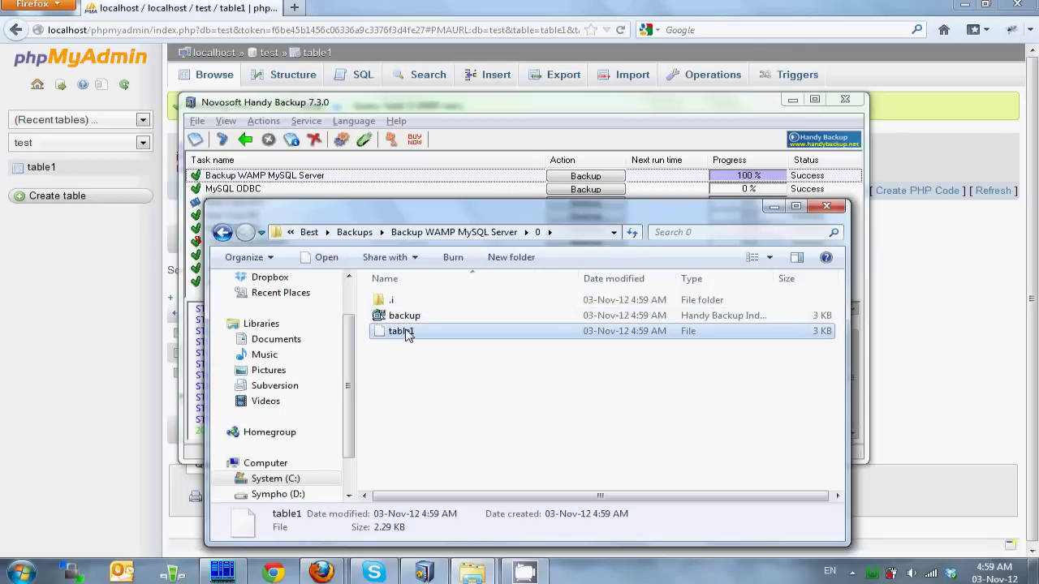
{"action": "double_click", "coordinate": [408, 336]}
{"action": "double_click", "coordinate": [397, 307]}
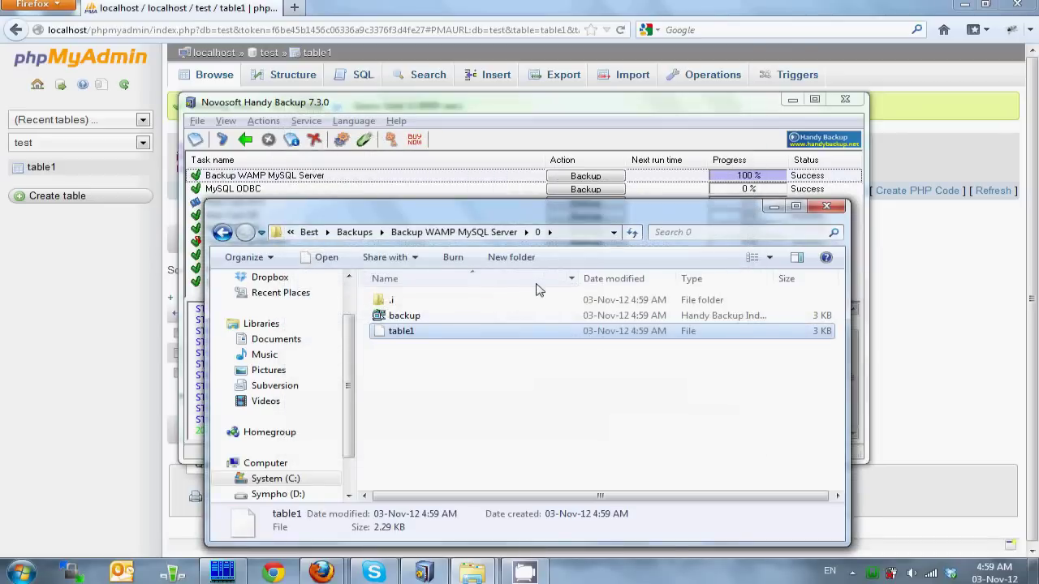
{"action": "scroll", "coordinate": [552, 295], "scroll_direction": "down", "scroll_amount": 5}
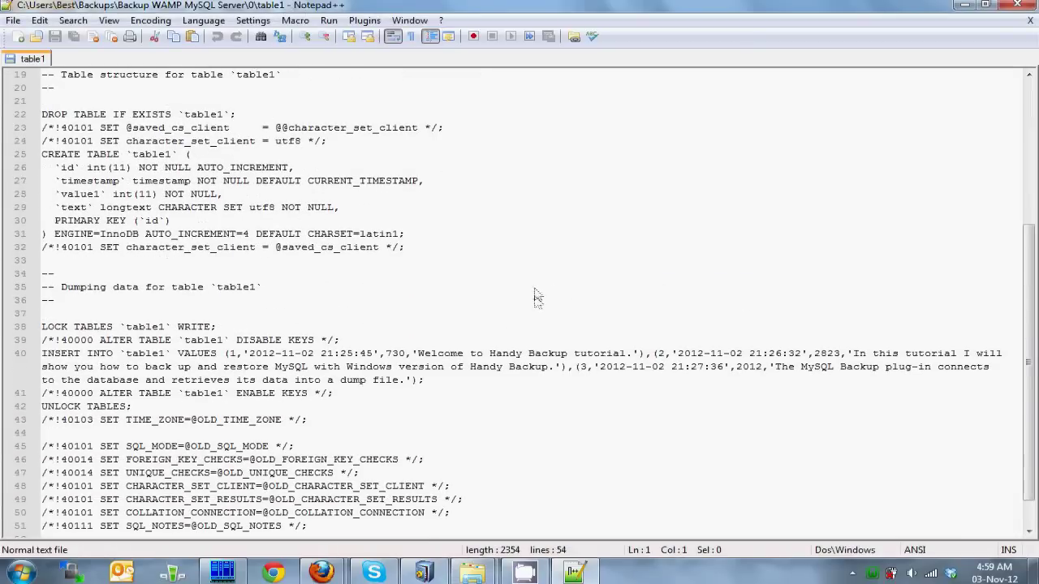
Step: Review the table1 dump, highlighting the ENGINE=InnoDB option, then close Notepad++
{"action": "scroll", "coordinate": [542, 294], "scroll_direction": "up", "scroll_amount": 2}
{"action": "scroll", "coordinate": [539, 295], "scroll_direction": "down", "scroll_amount": 2}
{"action": "left_click_drag", "start_coordinate": [54, 235], "coordinate": [144, 235]}
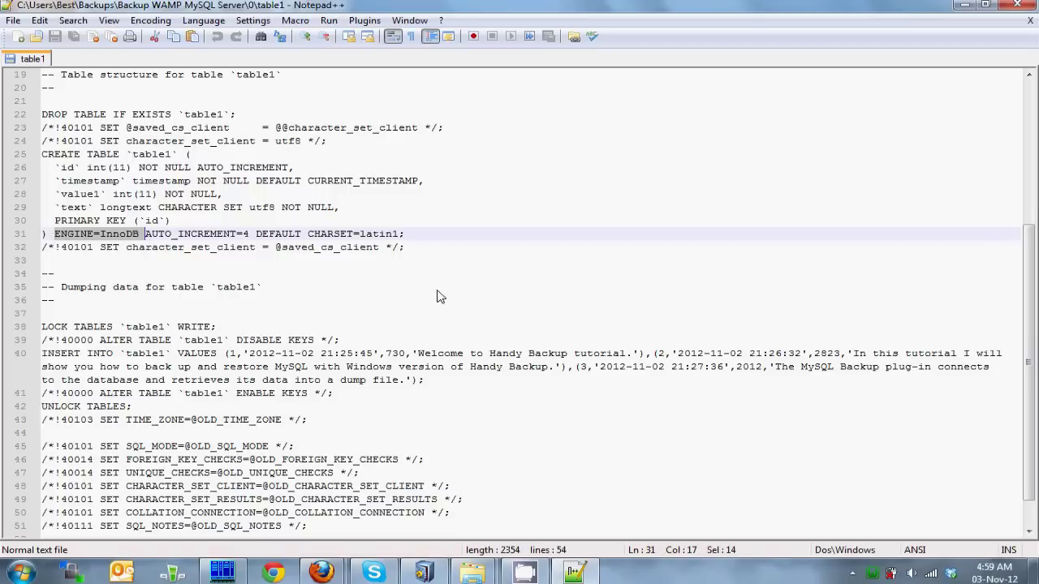
{"action": "left_click", "coordinate": [501, 287]}
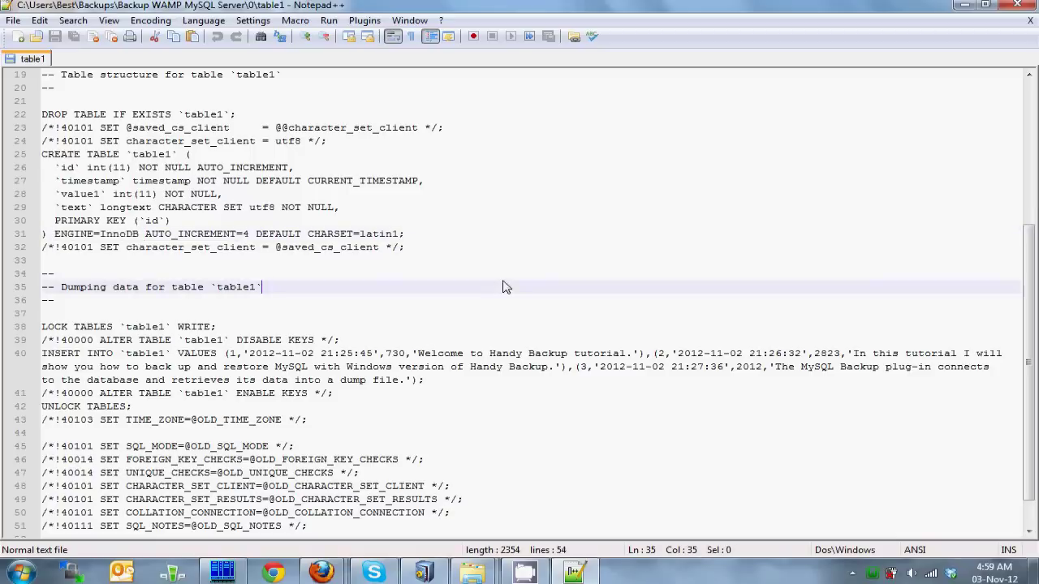
{"action": "left_click", "coordinate": [1018, 7]}
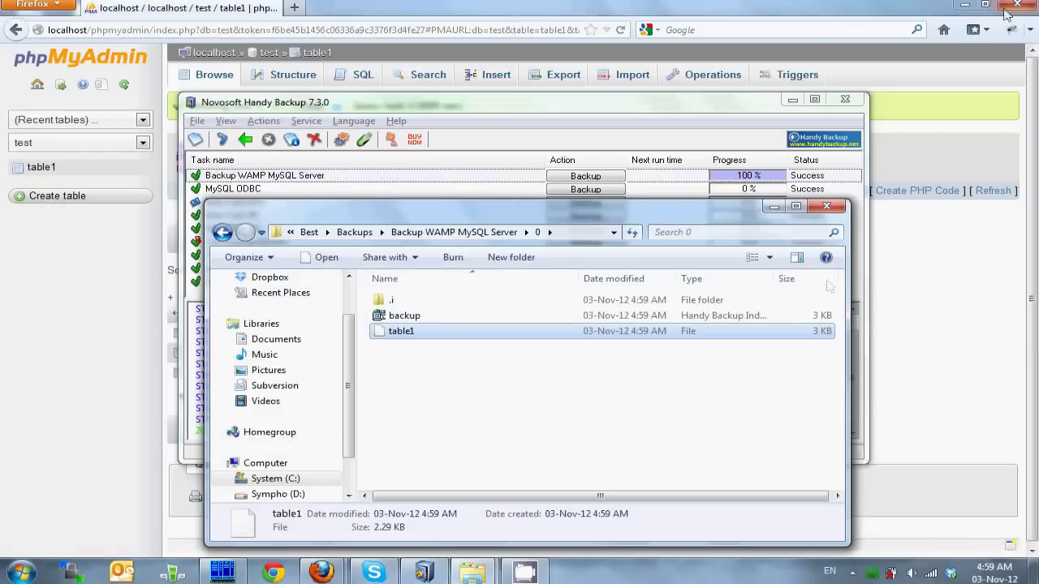
Step: Insert row 12345 'New row.' into table1, then rerun the Handy Backup task
{"action": "left_click", "coordinate": [918, 108]}
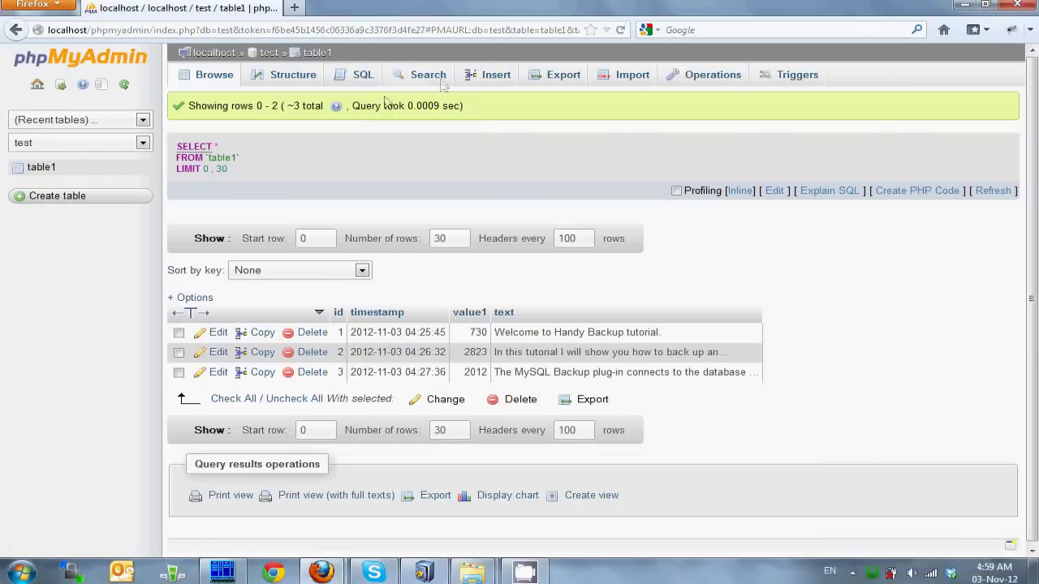
{"action": "left_click", "coordinate": [487, 75]}
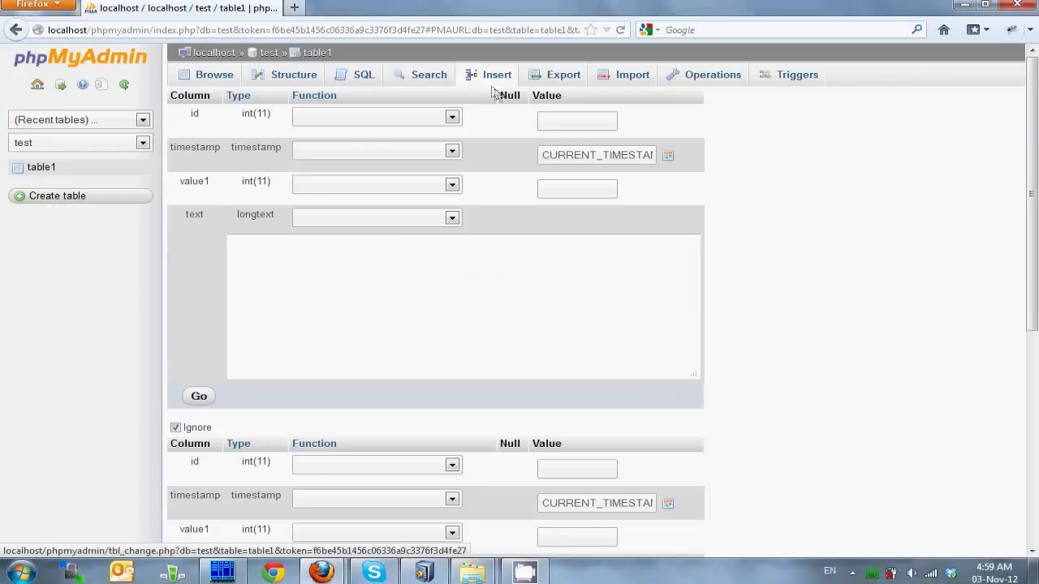
{"action": "left_click", "coordinate": [587, 193]}
{"action": "type", "text": "12345"}
{"action": "left_click", "coordinate": [367, 285]}
{"action": "type", "text": "t"}
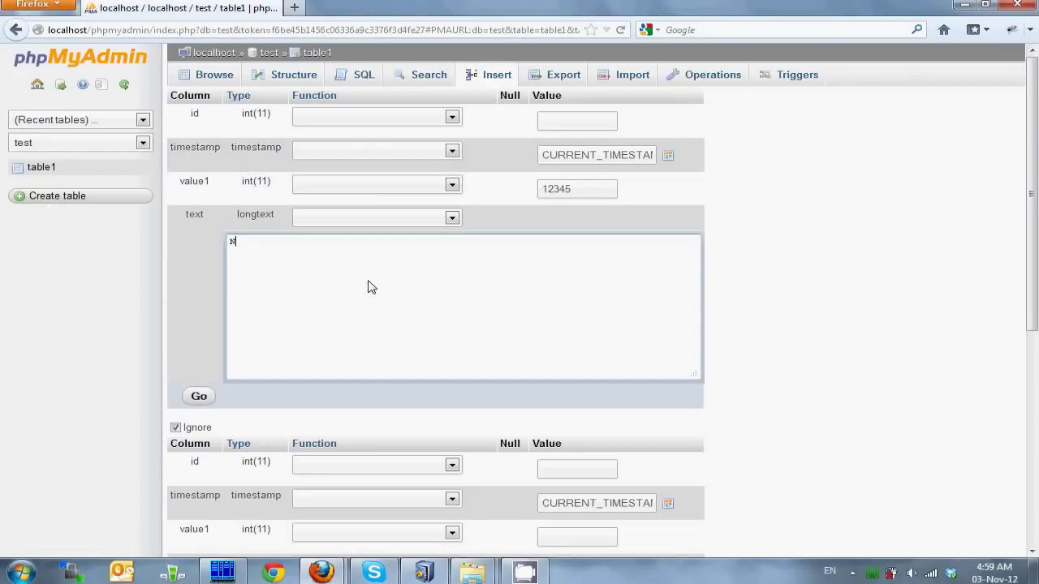
{"action": "type", "text": "ew row."}
{"action": "left_click", "coordinate": [198, 397]}
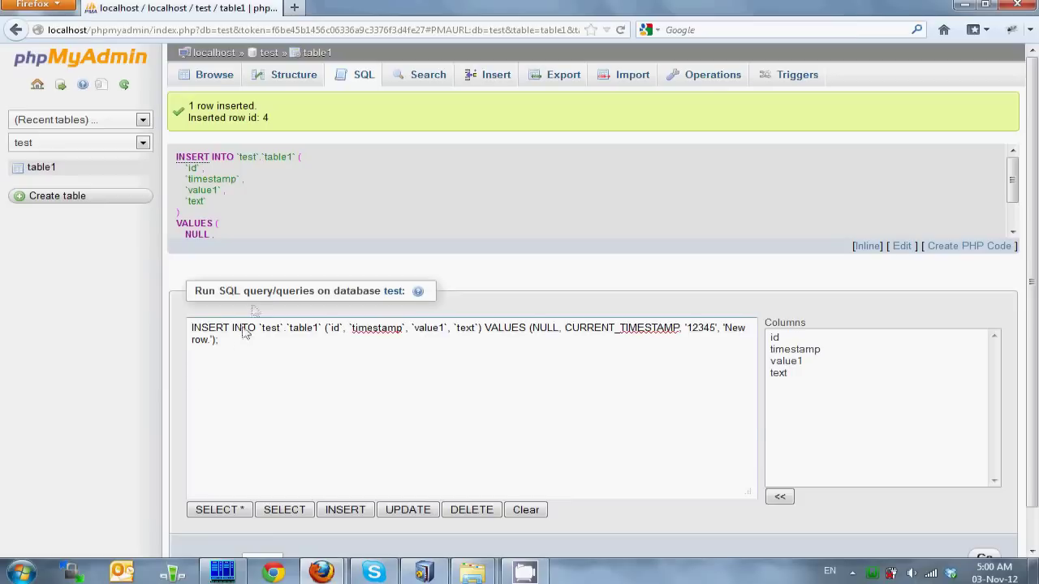
{"action": "left_click", "coordinate": [209, 81]}
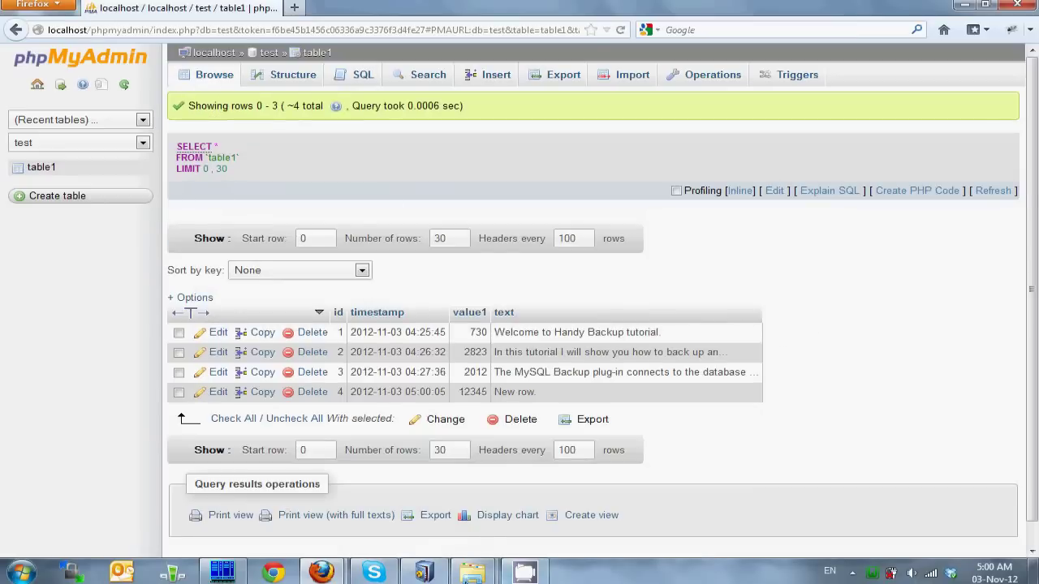
{"action": "left_click", "coordinate": [424, 572]}
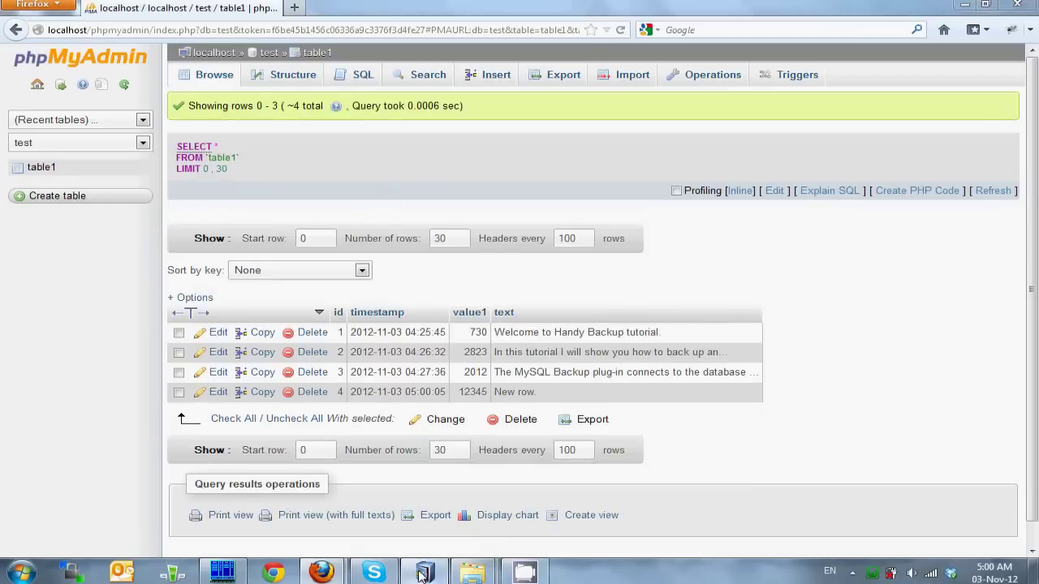
{"action": "left_click", "coordinate": [598, 178]}
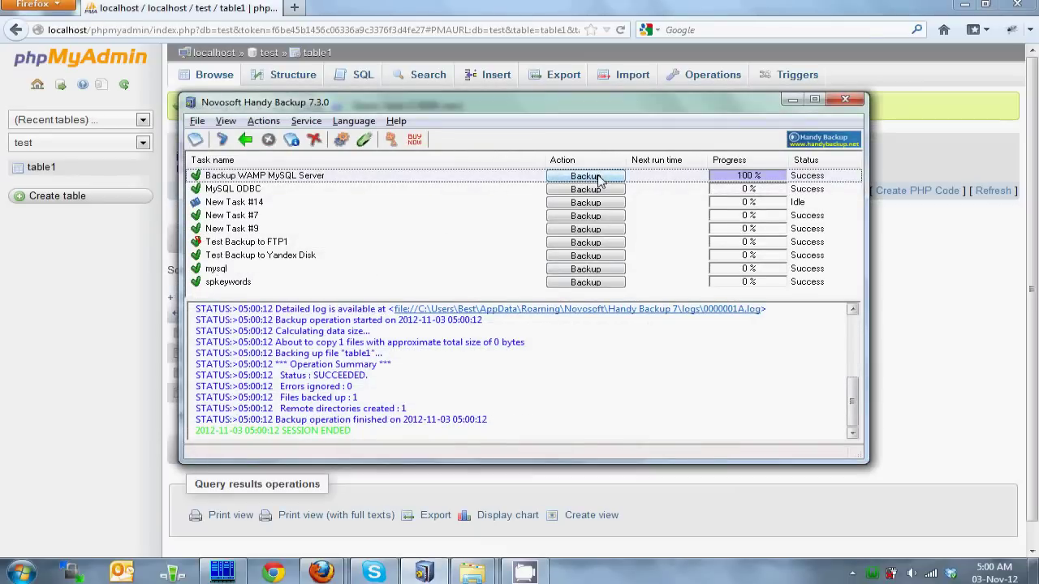
Step: Insert row 54321 'Another row.' into table1, then run the backup task a third time
{"action": "left_click", "coordinate": [974, 251]}
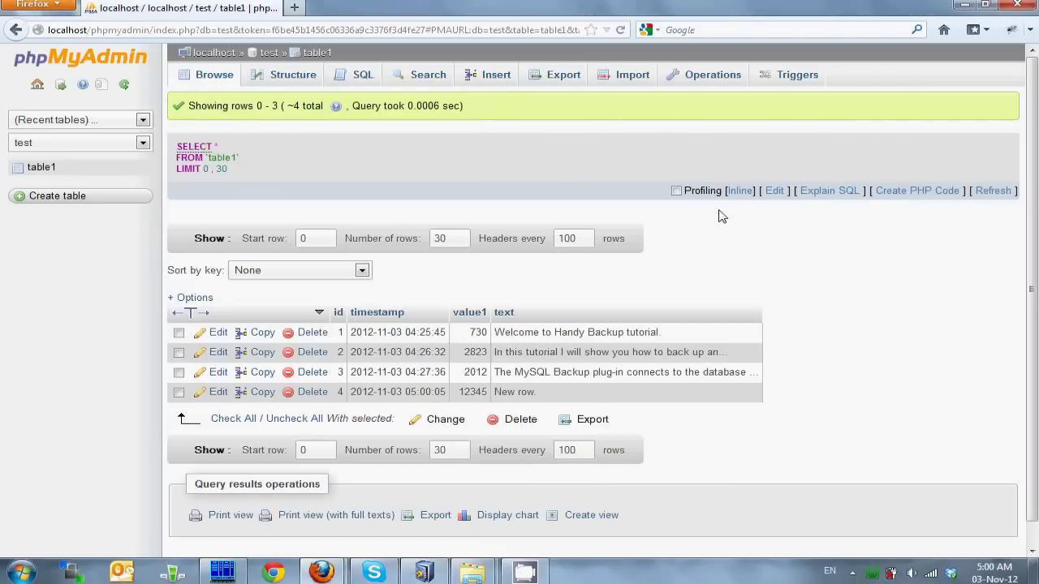
{"action": "left_click", "coordinate": [493, 73]}
{"action": "left_click", "coordinate": [533, 297]}
{"action": "type", "text": "Another row."}
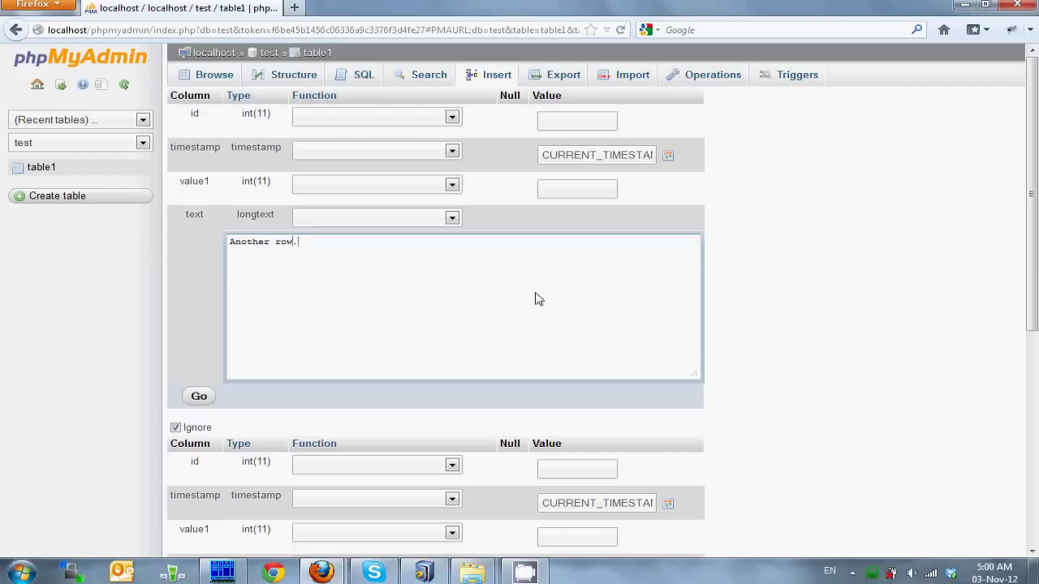
{"action": "left_click", "coordinate": [578, 189]}
{"action": "type", "text": "54321"}
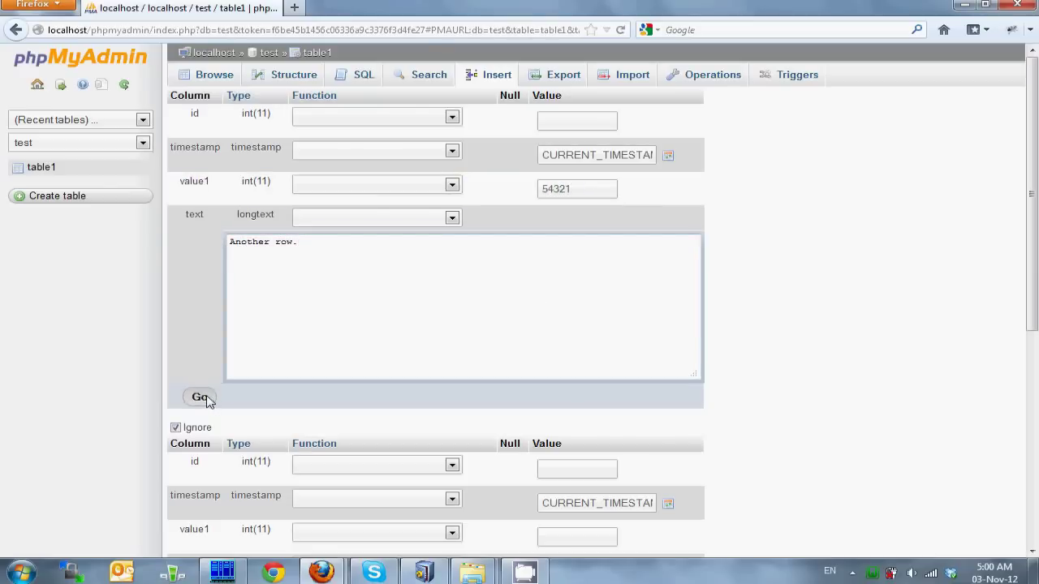
{"action": "left_click", "coordinate": [201, 397]}
{"action": "left_click", "coordinate": [214, 73]}
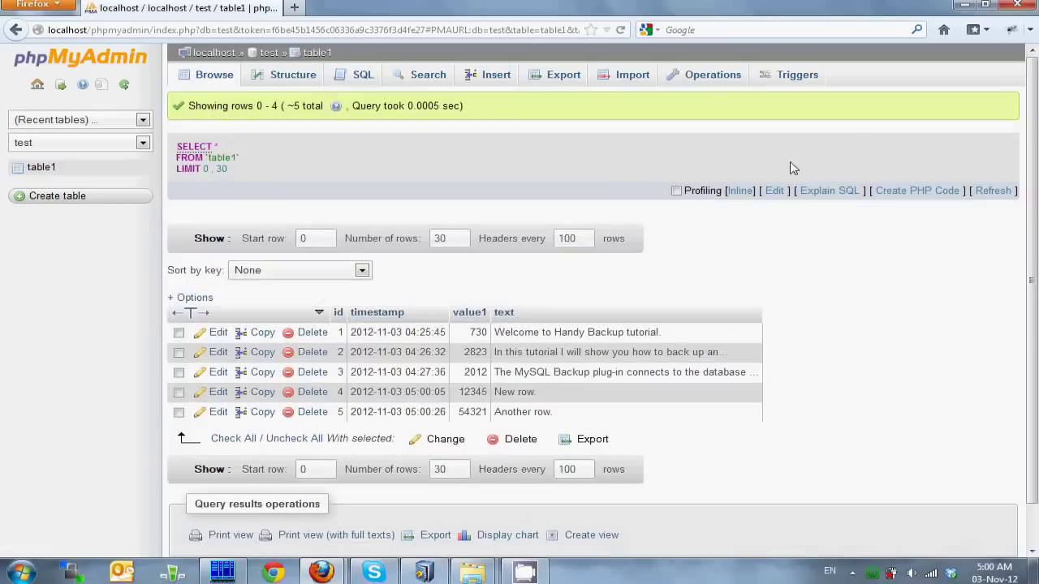
{"action": "key", "text": "alt+Tab"}
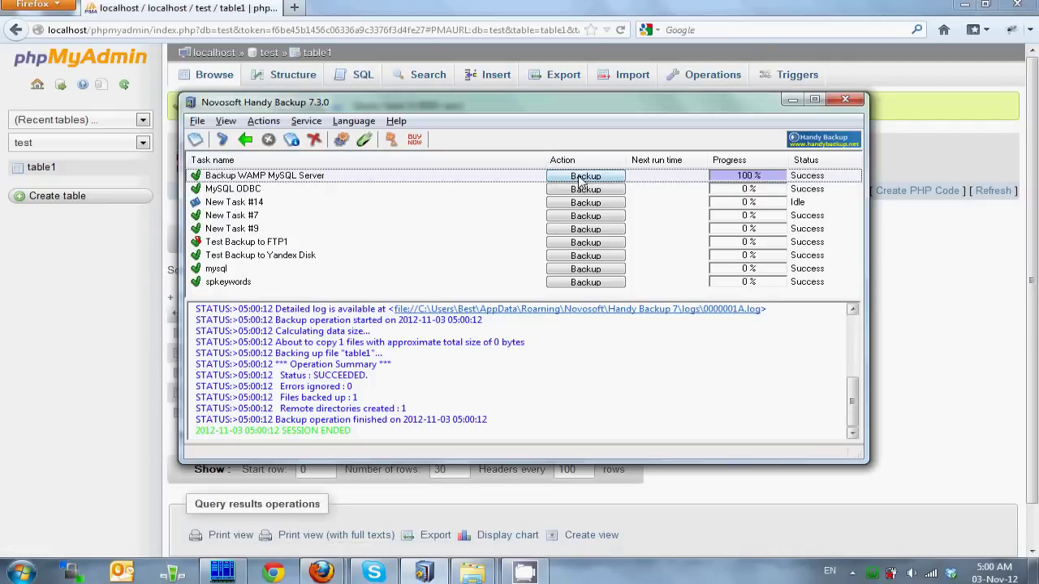
{"action": "left_click", "coordinate": [583, 177]}
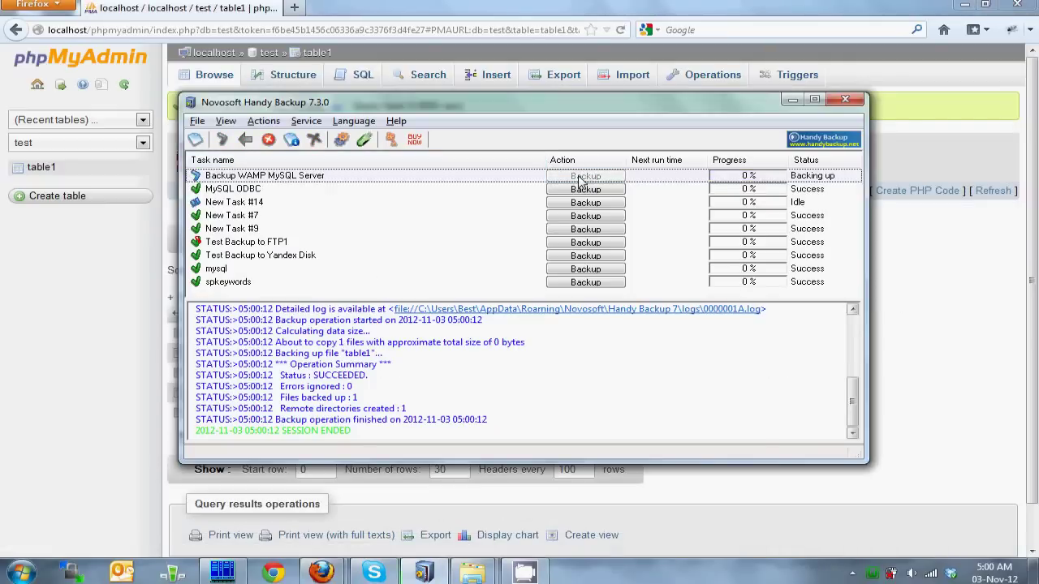
Step: Confirm the Backup WAMP MySQL Server folder holds snapshots 0, 1 and 2, then return to Handy Backup
{"action": "left_click", "coordinate": [491, 576]}
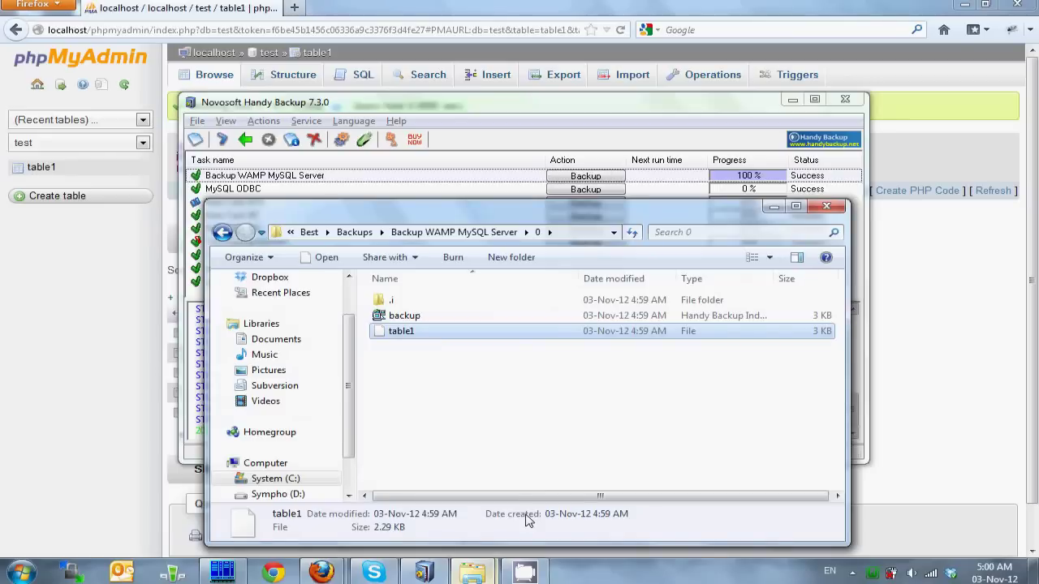
{"action": "left_click", "coordinate": [469, 233]}
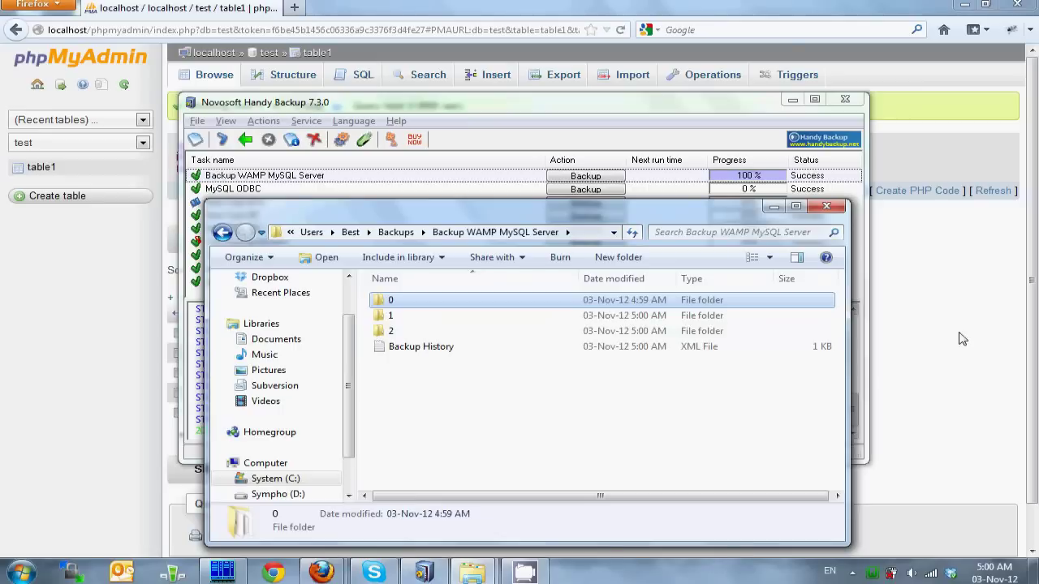
{"action": "left_click", "coordinate": [633, 111]}
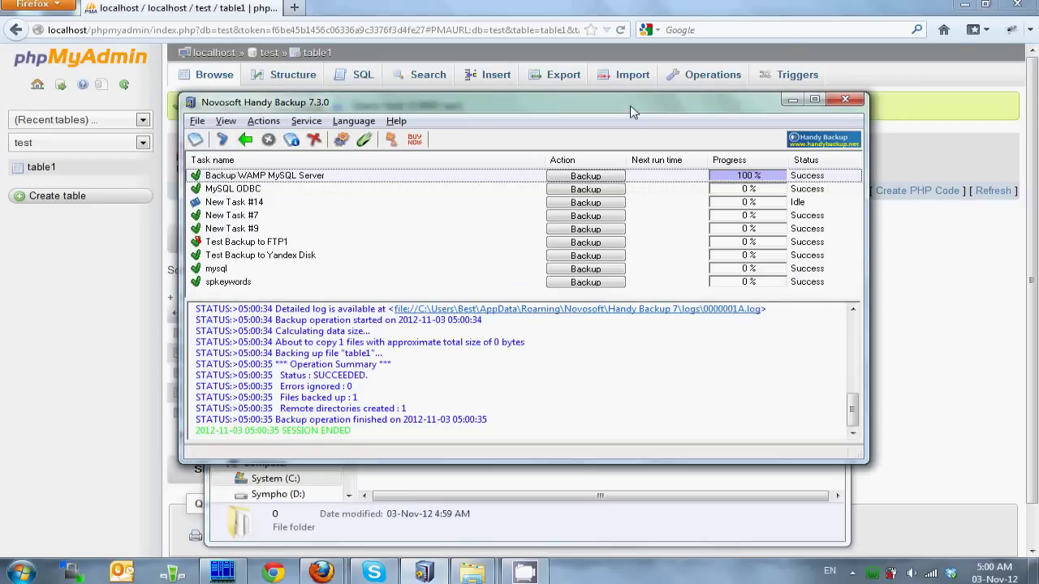
Step: Start a new restore task using snapshot 0's backup.hbi from Backup WAMP MySQL Server
{"action": "left_click", "coordinate": [195, 139]}
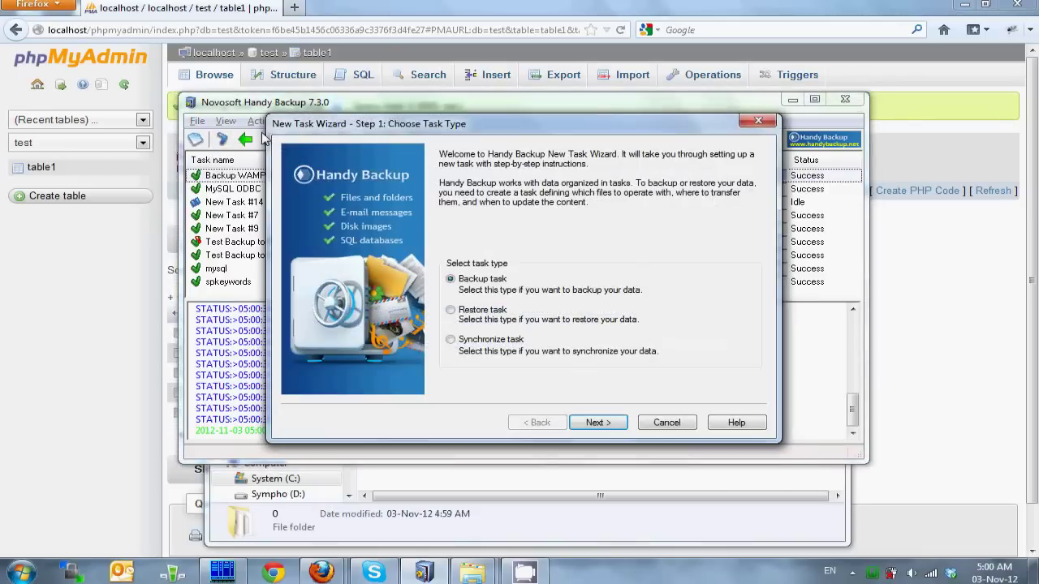
{"action": "left_click", "coordinate": [464, 311]}
{"action": "left_click", "coordinate": [590, 423]}
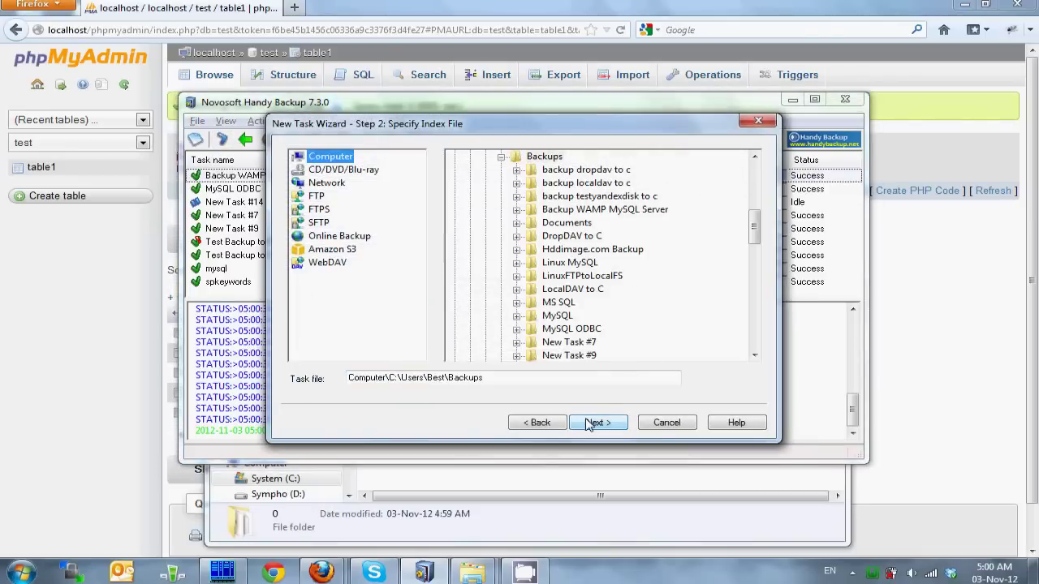
{"action": "double_click", "coordinate": [617, 209]}
{"action": "double_click", "coordinate": [545, 224]}
{"action": "left_click", "coordinate": [594, 249]}
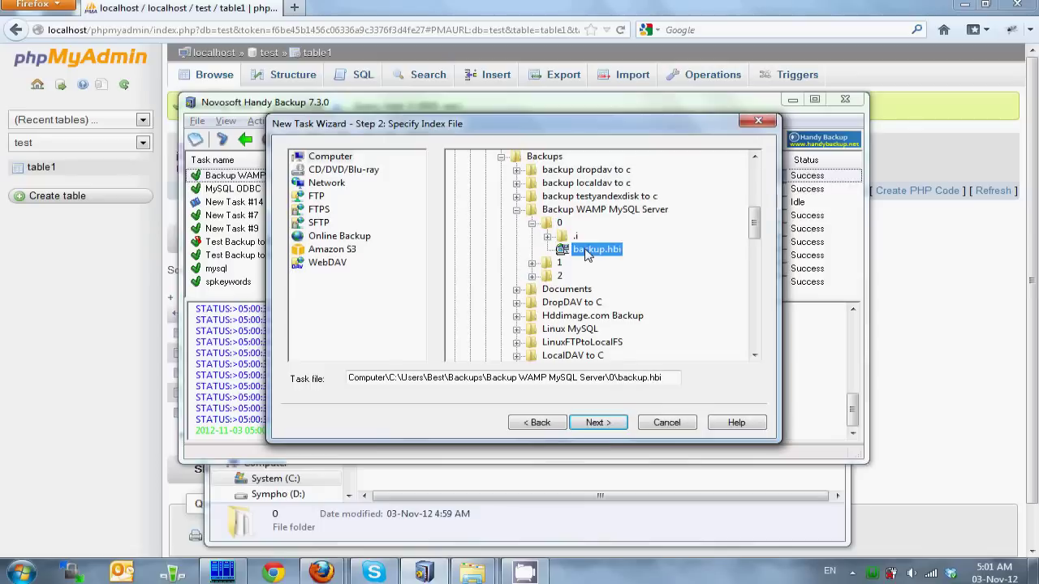
Step: Keep default restore settings, name the task 'Restore WAMP MySQL Original', and run it
{"action": "left_click", "coordinate": [597, 422]}
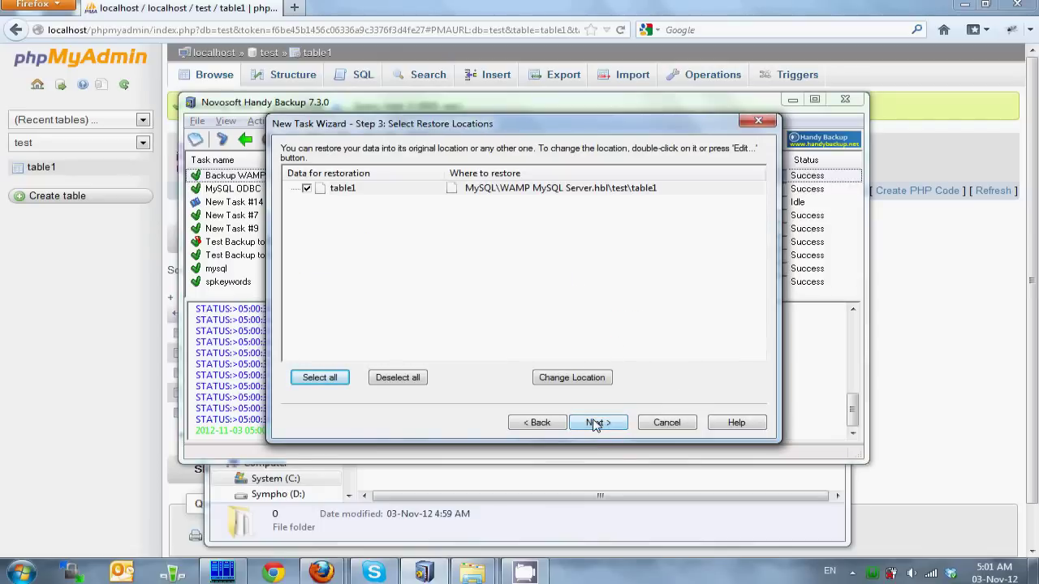
{"action": "left_click", "coordinate": [597, 422]}
{"action": "left_click", "coordinate": [597, 422]}
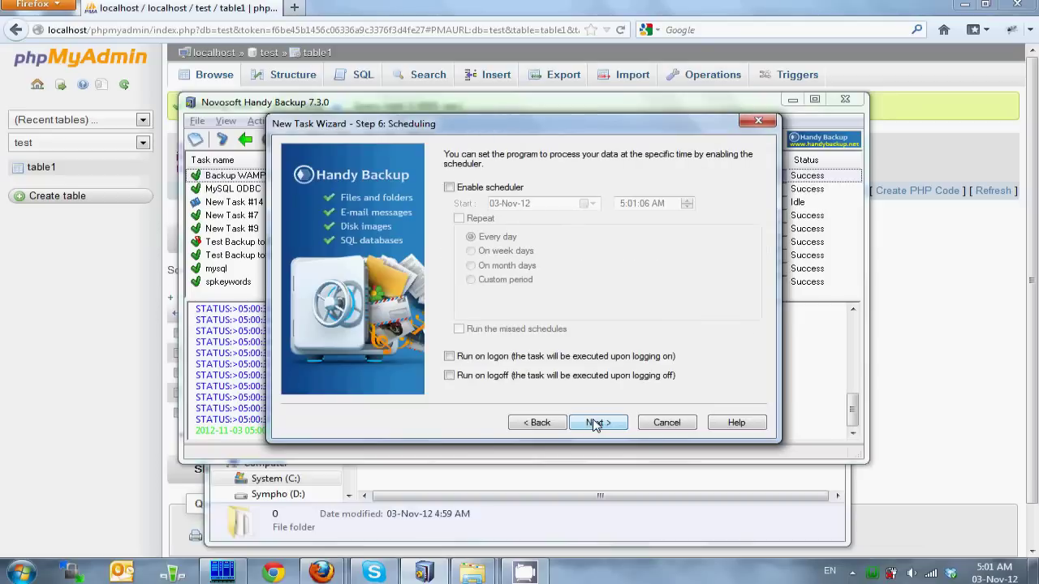
{"action": "left_click", "coordinate": [597, 422]}
{"action": "left_click_drag", "start_coordinate": [575, 209], "coordinate": [454, 209]}
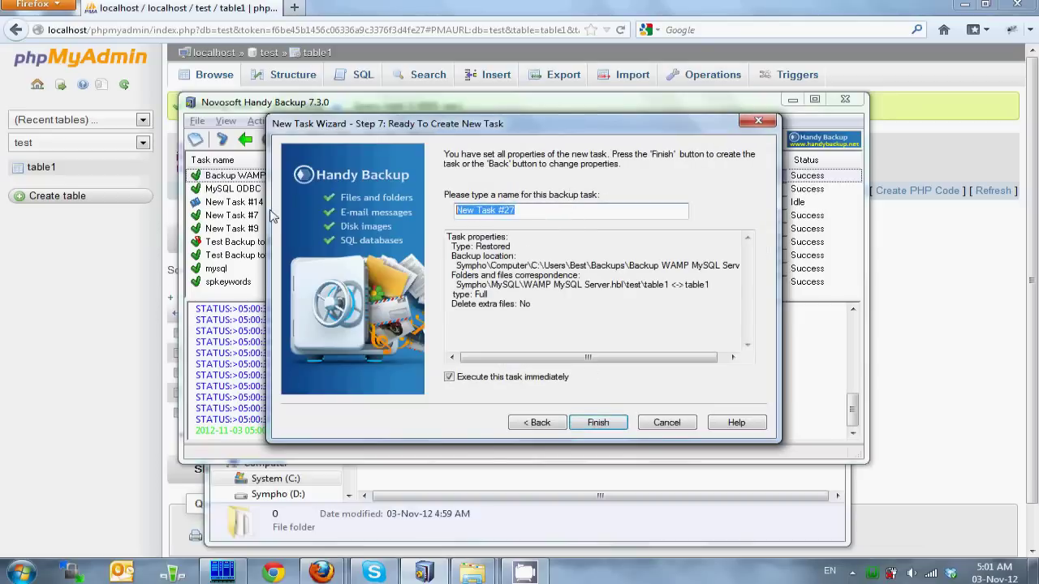
{"action": "type", "text": "Restore WAMP MySQL Original"}
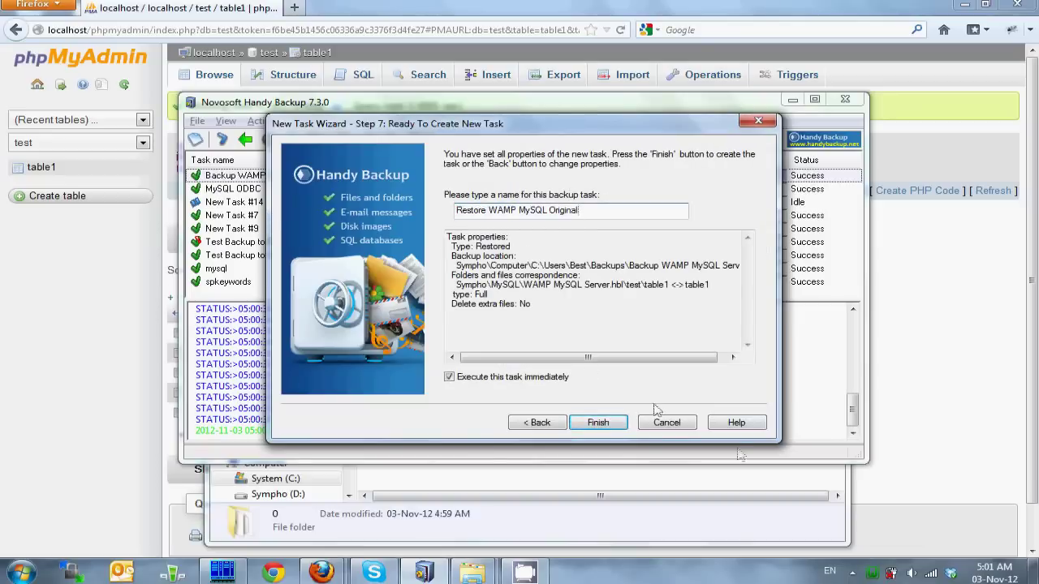
{"action": "left_click", "coordinate": [598, 422]}
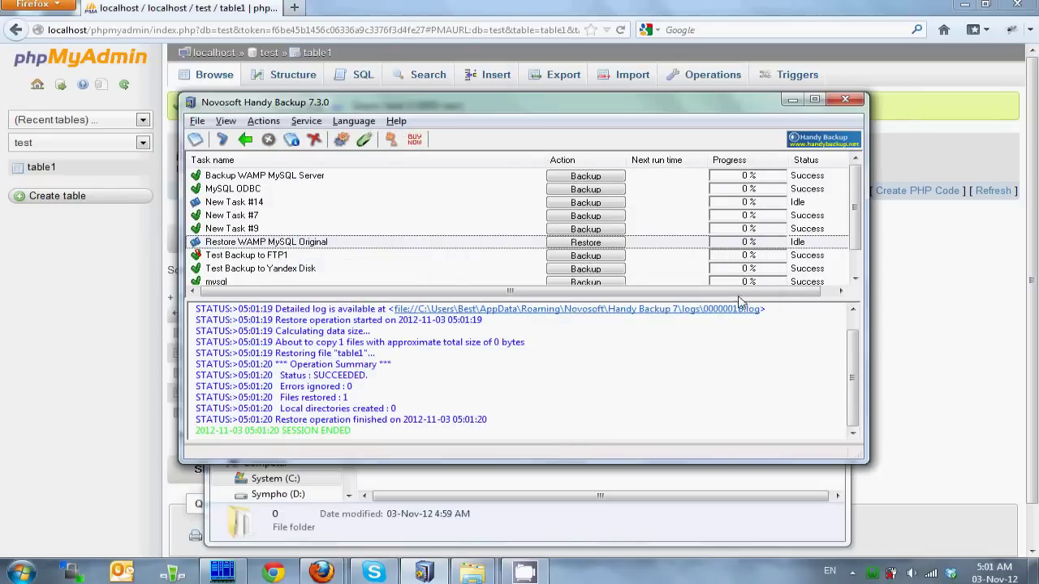
Step: Reload table1 in phpMyAdmin to confirm its three original rows, then return to Handy Backup
{"action": "left_click", "coordinate": [934, 273]}
{"action": "left_click", "coordinate": [213, 76]}
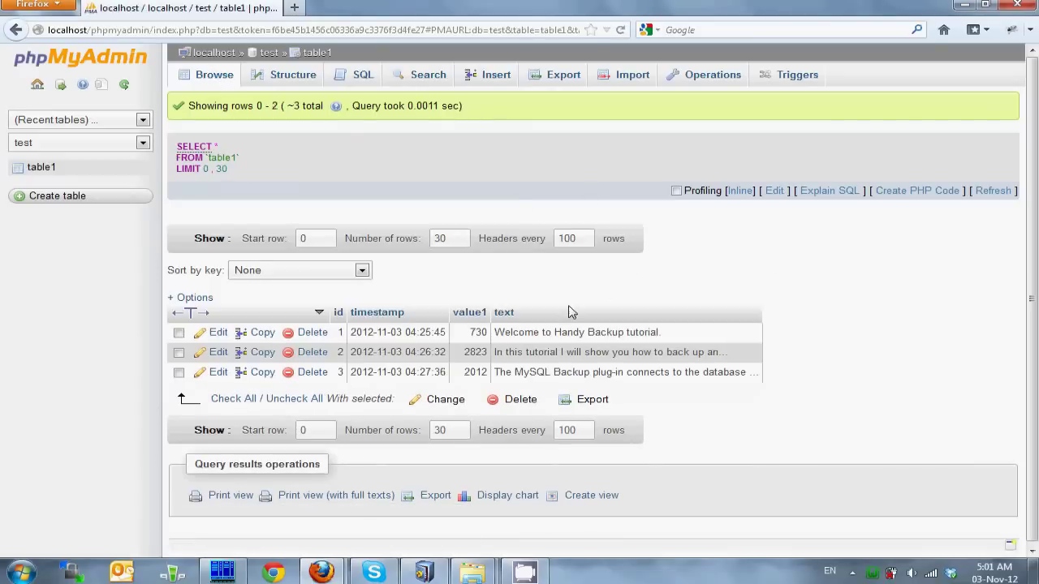
{"action": "key", "text": "alt+Tab"}
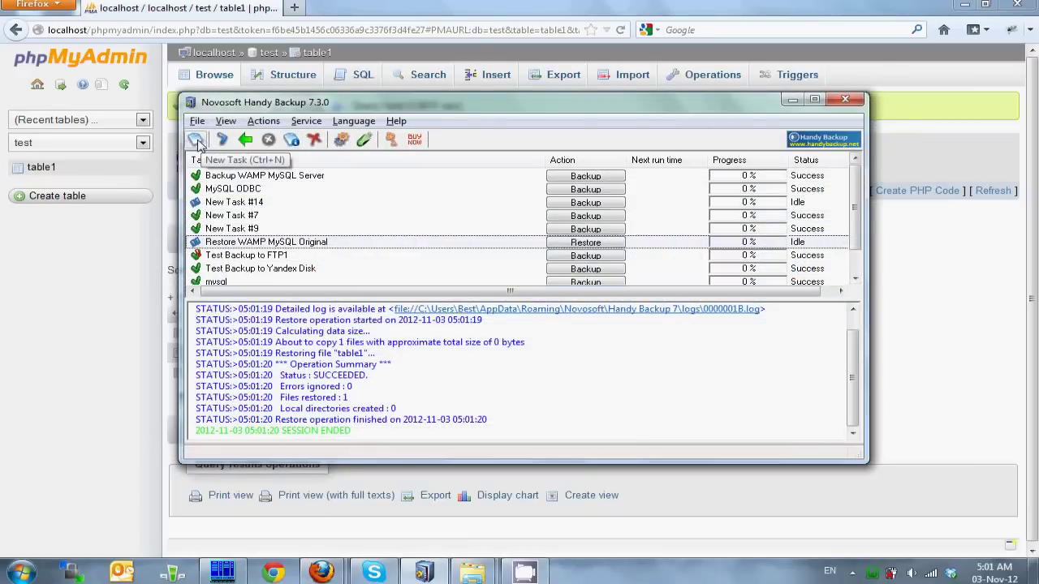
Step: Start another restore task using snapshot 1's backup.hbi from Backup WAMP MySQL Server
{"action": "left_click", "coordinate": [198, 142]}
{"action": "left_click", "coordinate": [496, 310]}
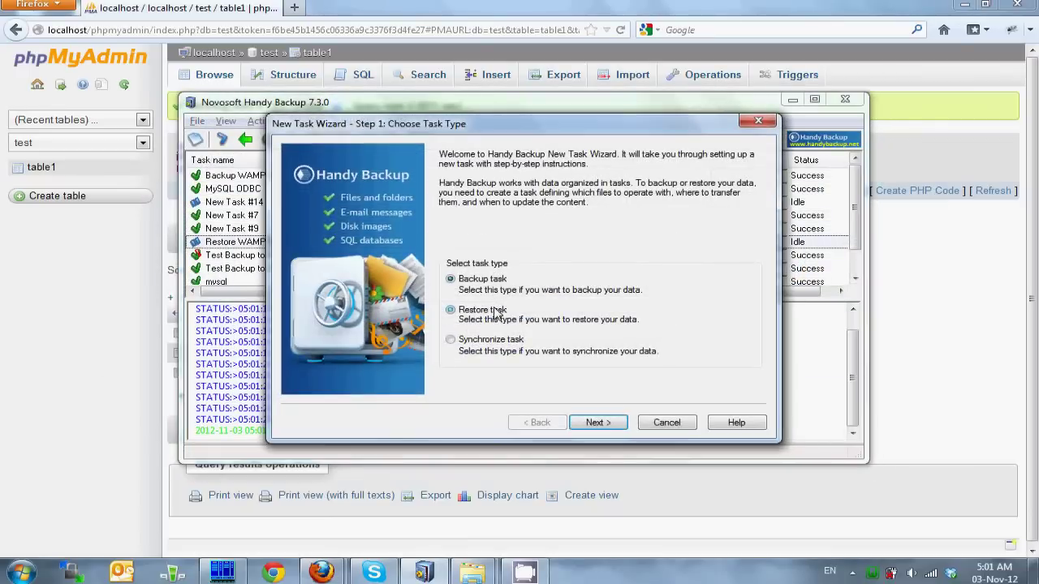
{"action": "left_click", "coordinate": [599, 418]}
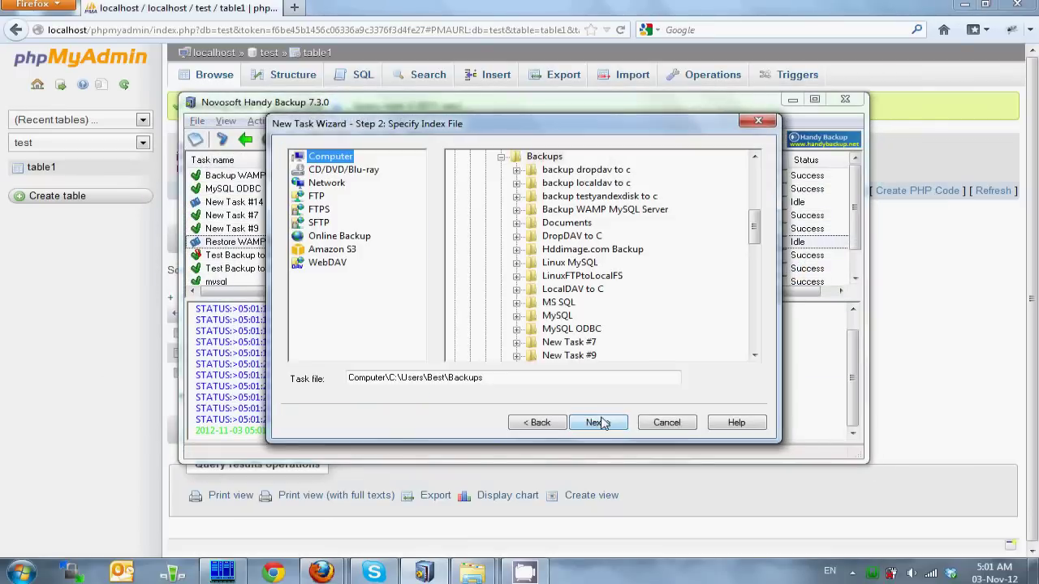
{"action": "left_click", "coordinate": [640, 210]}
{"action": "left_click", "coordinate": [516, 210]}
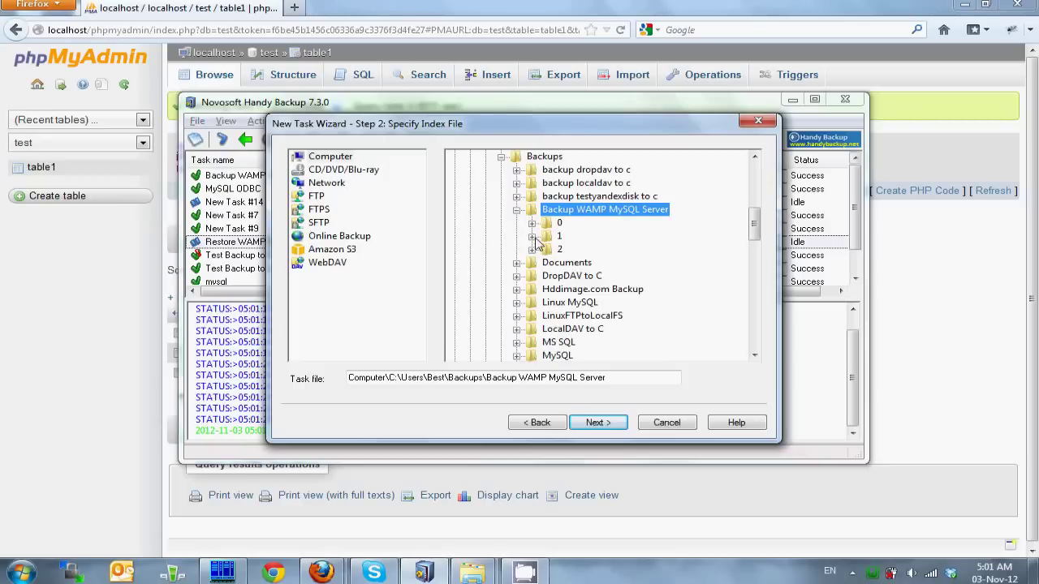
{"action": "left_click", "coordinate": [532, 237]}
{"action": "left_click", "coordinate": [597, 263]}
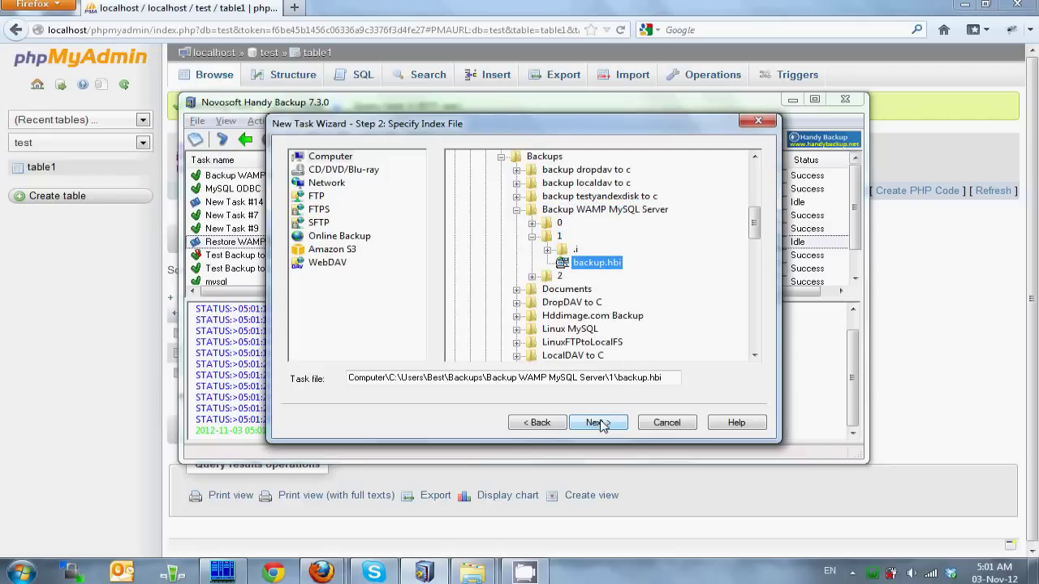
Step: Keep default restore settings, name the task 'Restore WAMP MySQL Version 1', and run it
{"action": "left_click", "coordinate": [601, 425]}
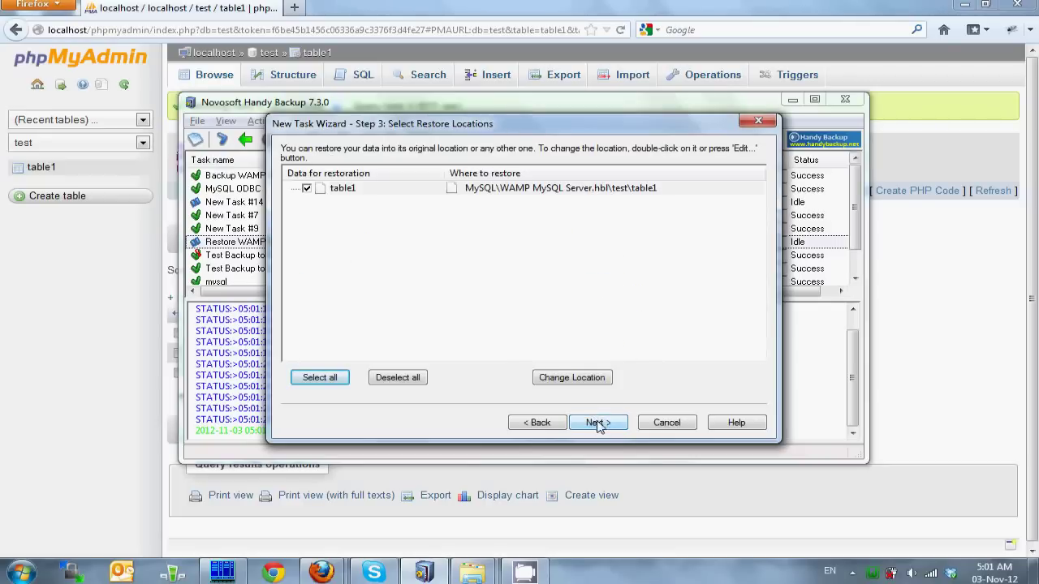
{"action": "left_click", "coordinate": [598, 424]}
{"action": "left_click", "coordinate": [598, 424]}
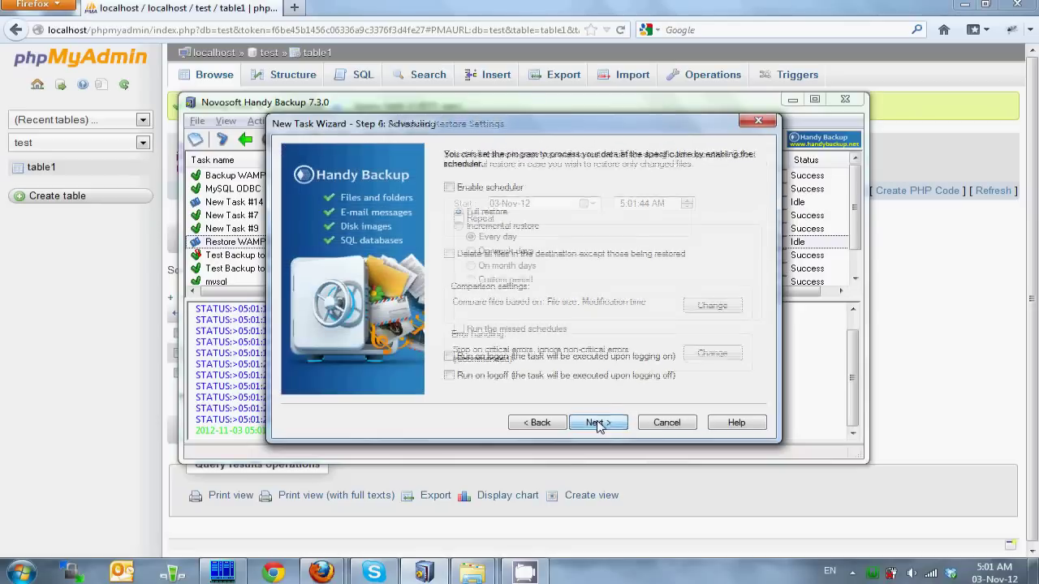
{"action": "left_click", "coordinate": [598, 423]}
{"action": "left_click", "coordinate": [598, 424]}
{"action": "left_click_drag", "start_coordinate": [551, 216], "coordinate": [451, 211]}
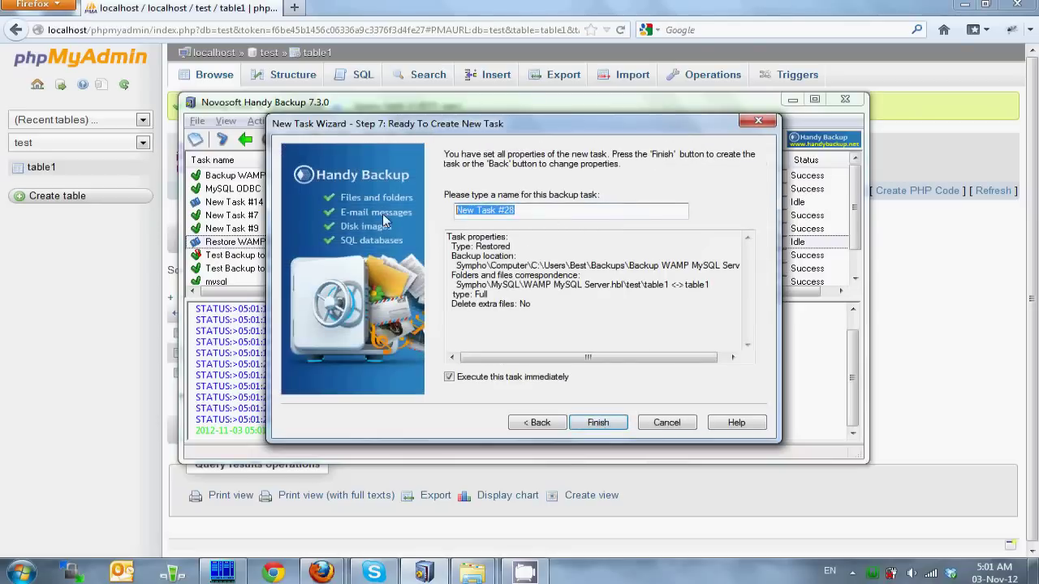
{"action": "type", "text": "Restore WAMP MySQL Version 1"}
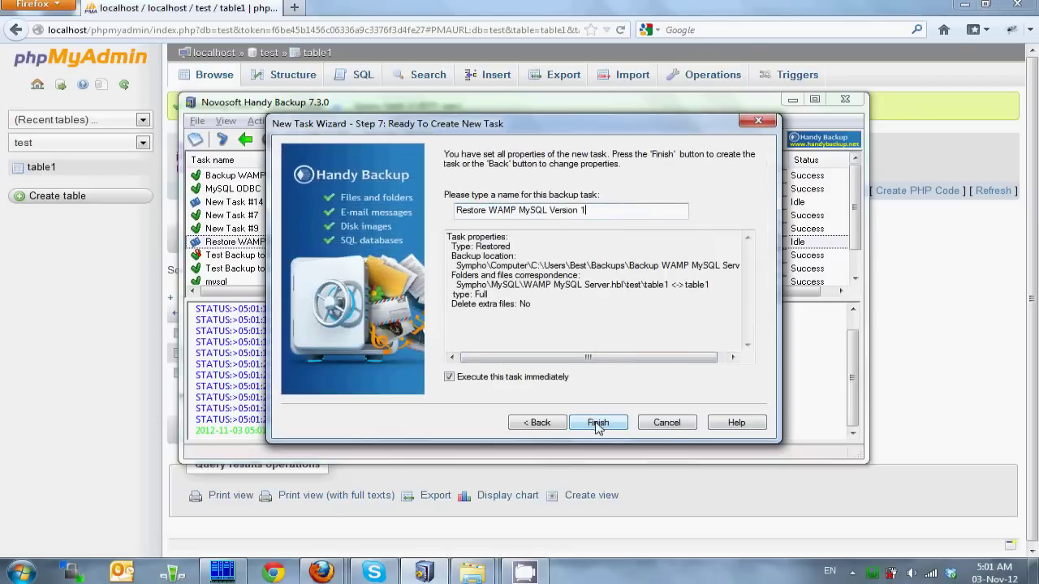
{"action": "left_click", "coordinate": [597, 423]}
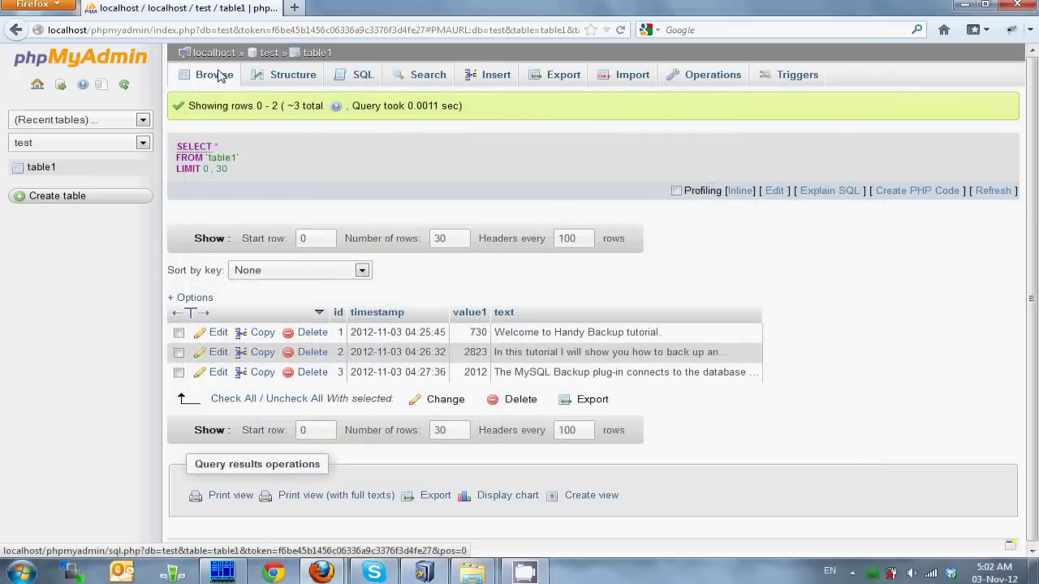
Step: Reload table1 in phpMyAdmin to confirm four rows, then select the Backup WAMP MySQL Server task
{"action": "left_click", "coordinate": [219, 74]}
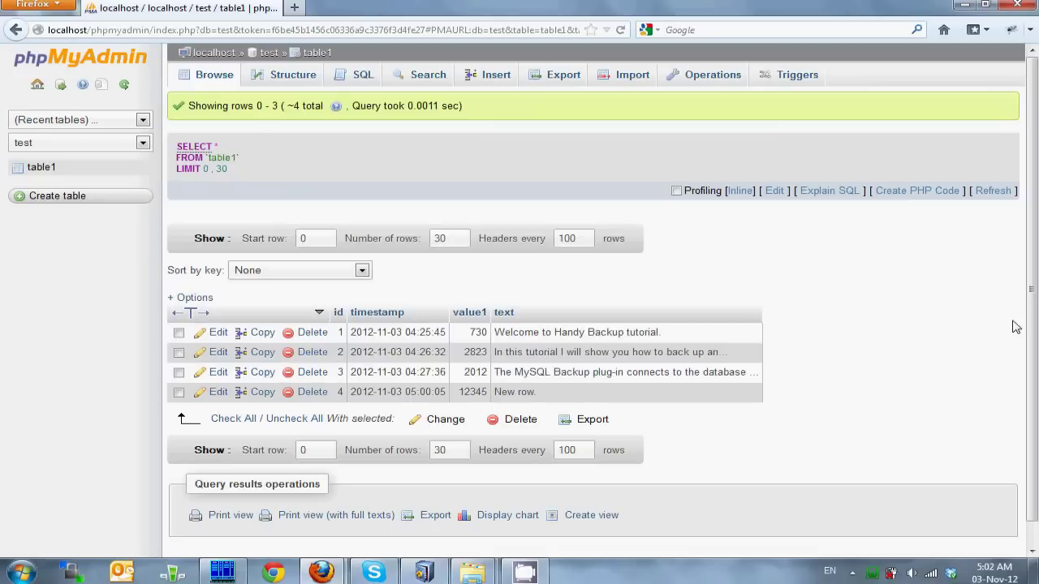
{"action": "left_click", "coordinate": [424, 572]}
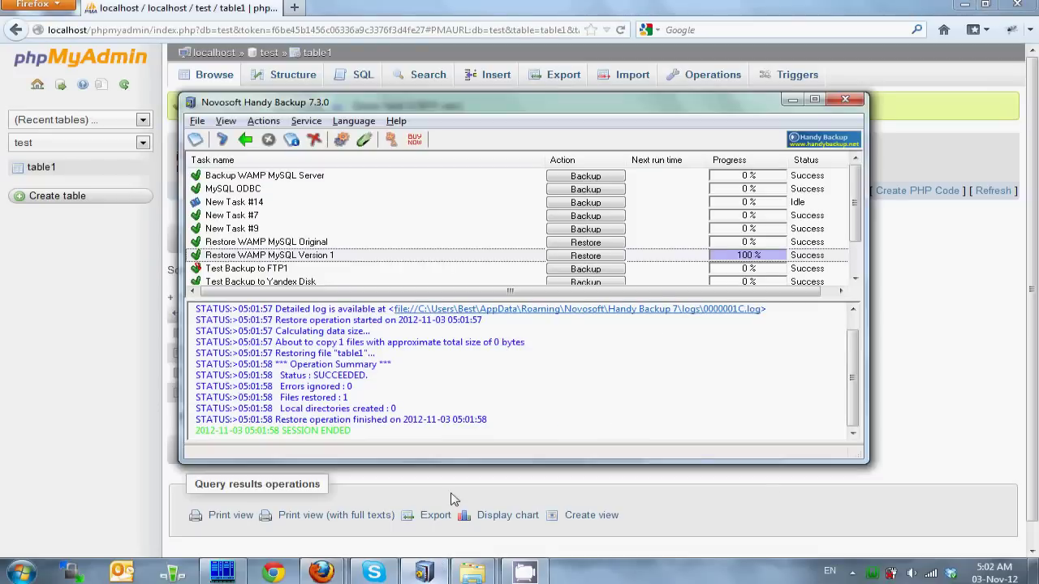
{"action": "left_click", "coordinate": [275, 180]}
Step: Run Restore from the Backup WAMP MySQL Server task's context menu and confirm the data-loss alert
{"action": "left_click", "coordinate": [274, 180]}
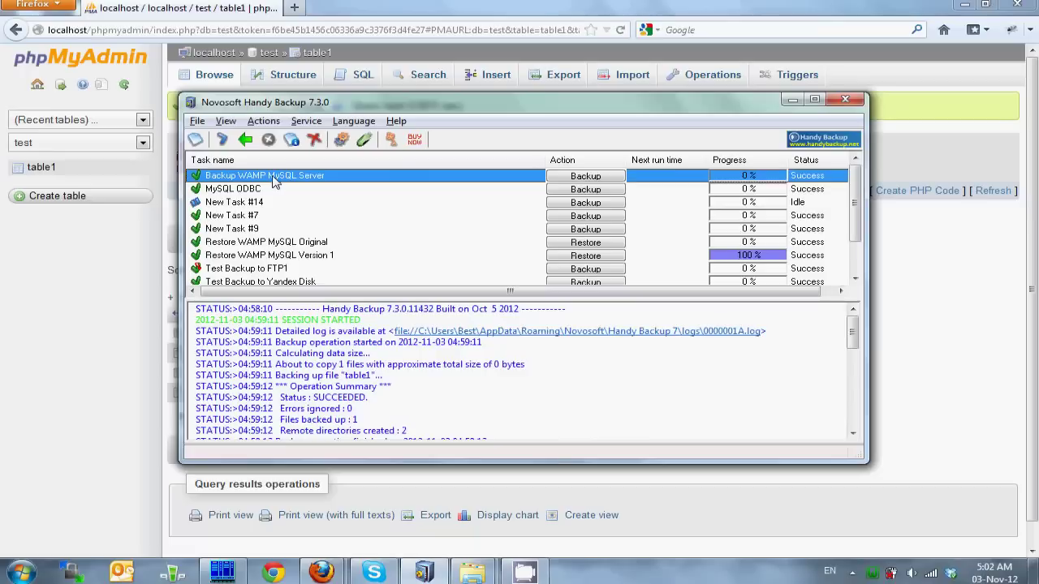
{"action": "right_click", "coordinate": [274, 179]}
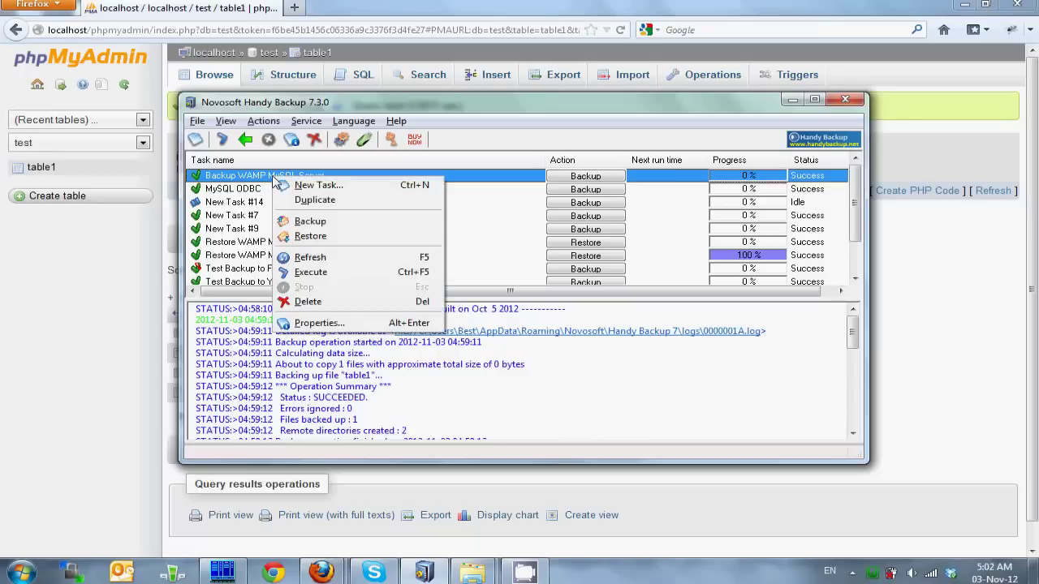
{"action": "left_click", "coordinate": [331, 235]}
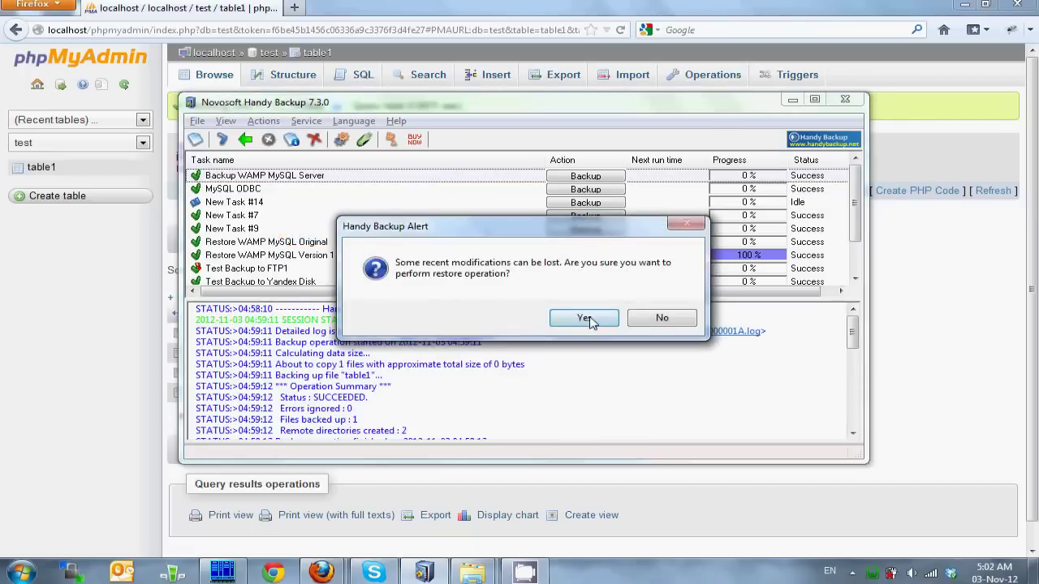
{"action": "left_click", "coordinate": [593, 319]}
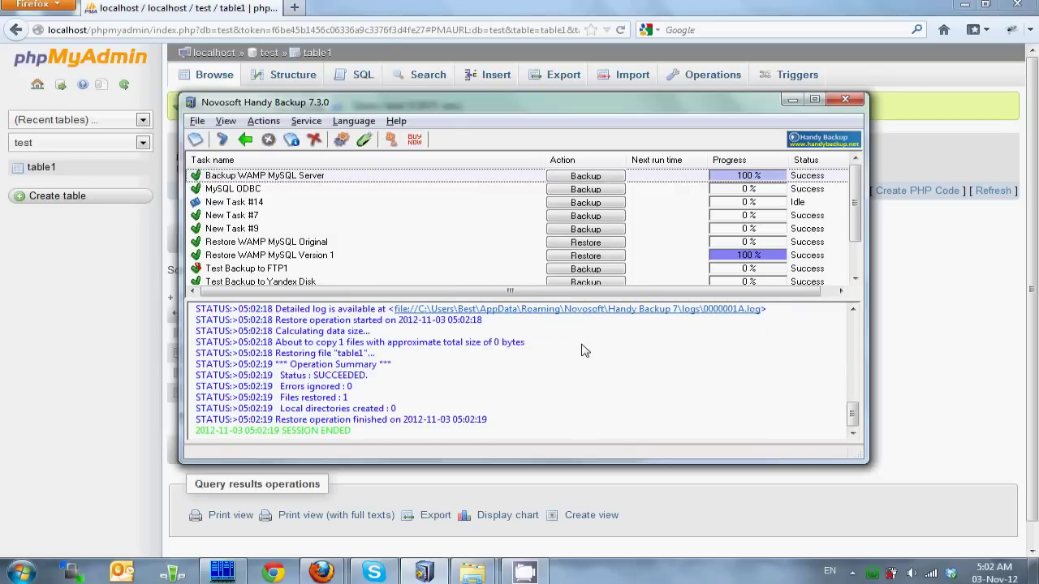
{"action": "key", "text": "alt+Tab"}
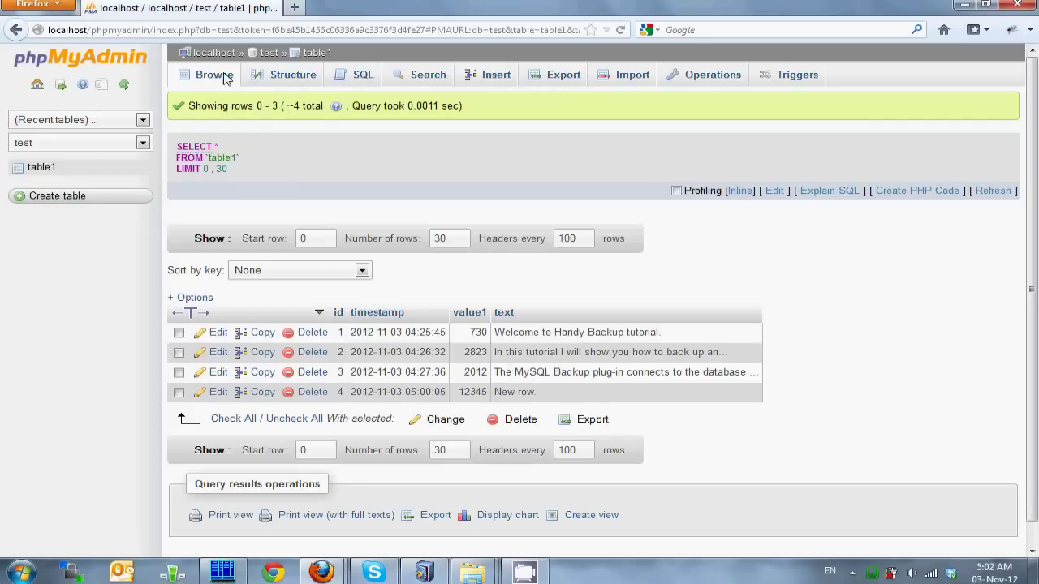
Step: Reload table1's Browse view to see five rows, with 'Another row.' (54321) back
{"action": "left_click", "coordinate": [214, 75]}
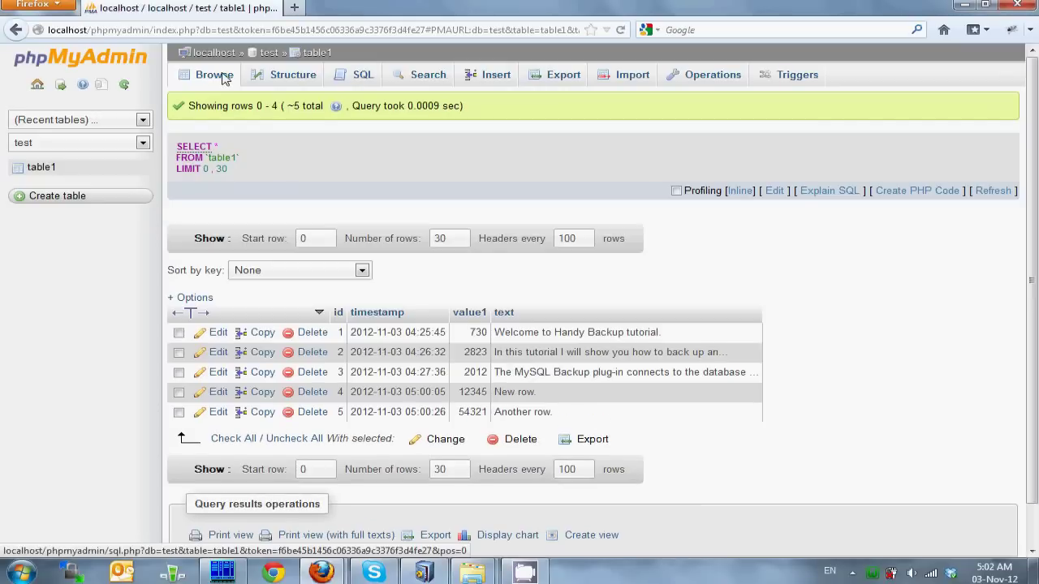